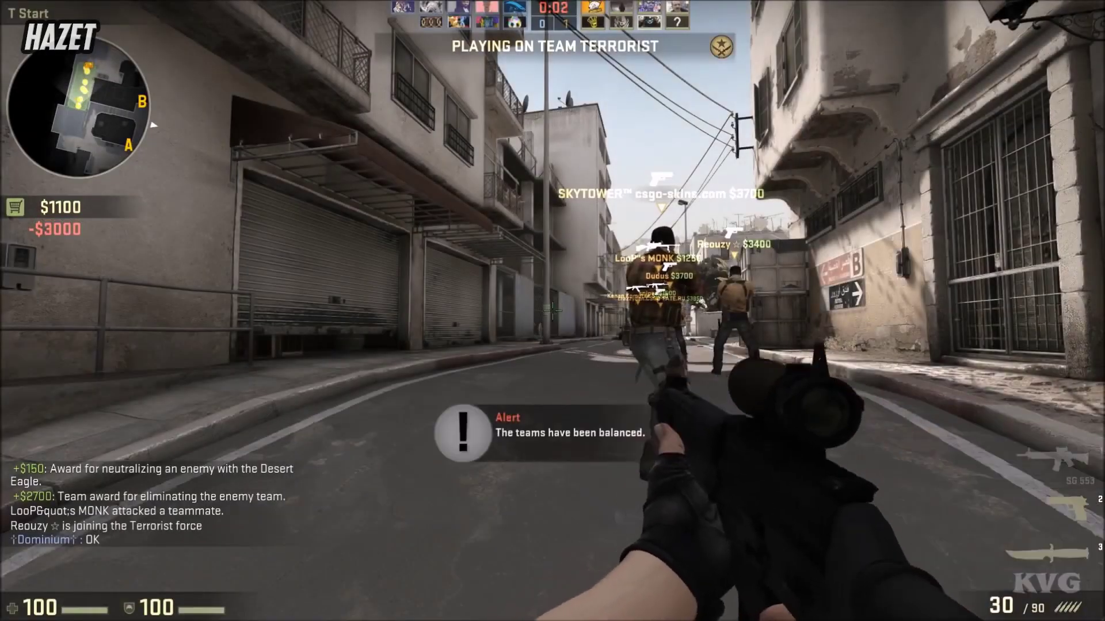
Step: Leave the CS:GO buy menu after buying the SG 553 and view the team scoreboard
{"action": "key", "text": "3"}
{"action": "key", "text": "Tab"}
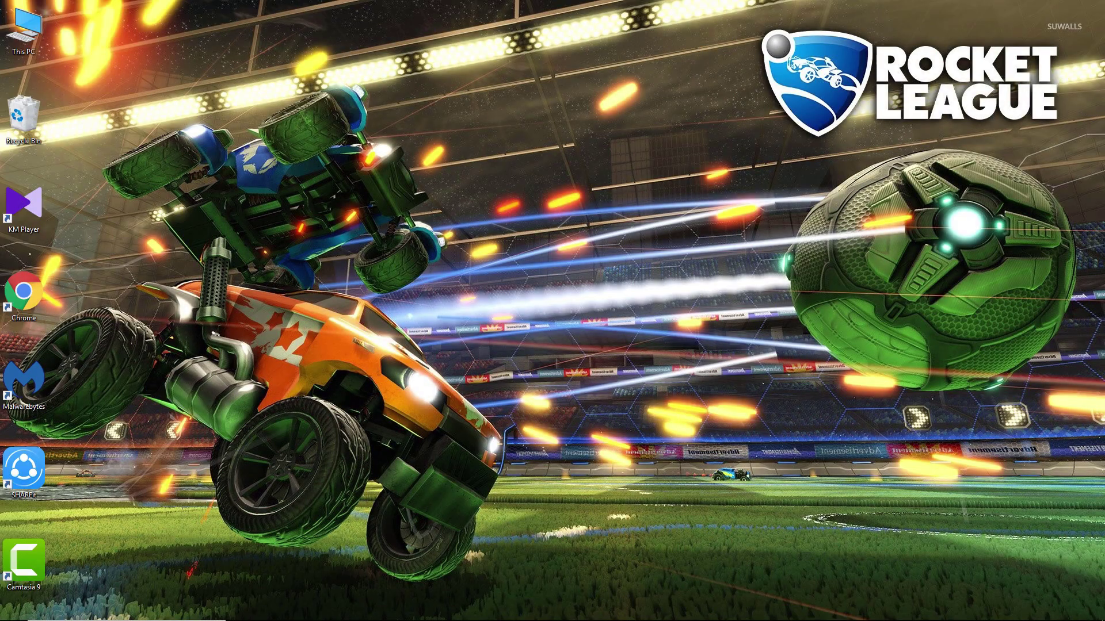
Step: Set the advanced power options to the High performance plan and close the plan settings
{"action": "left_click", "coordinate": [14, 610]}
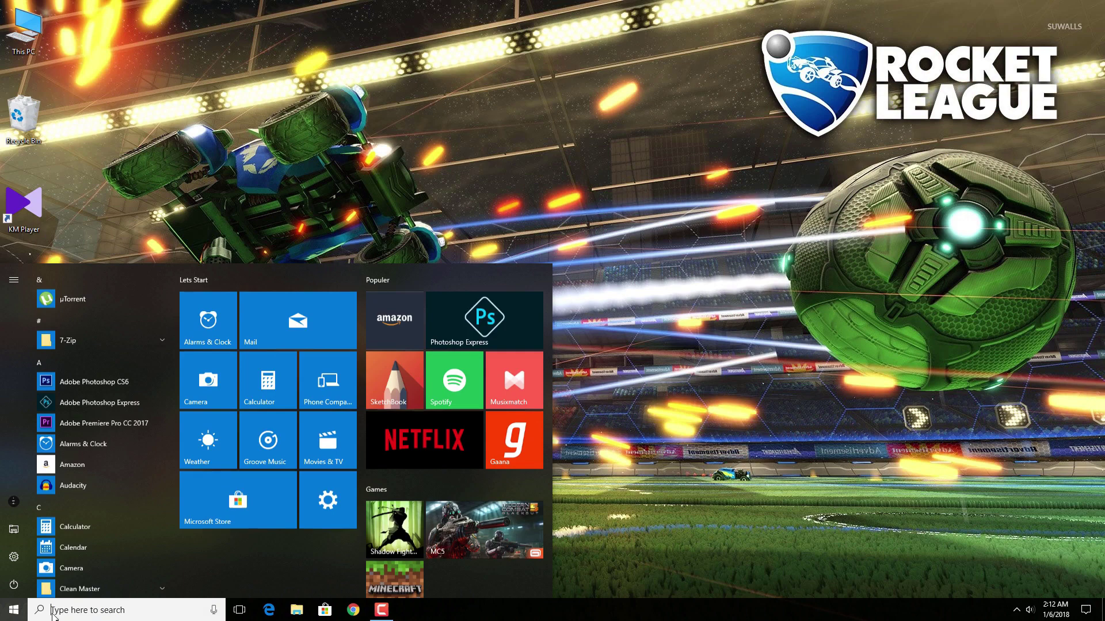
{"action": "type", "text": "edit power plan"}
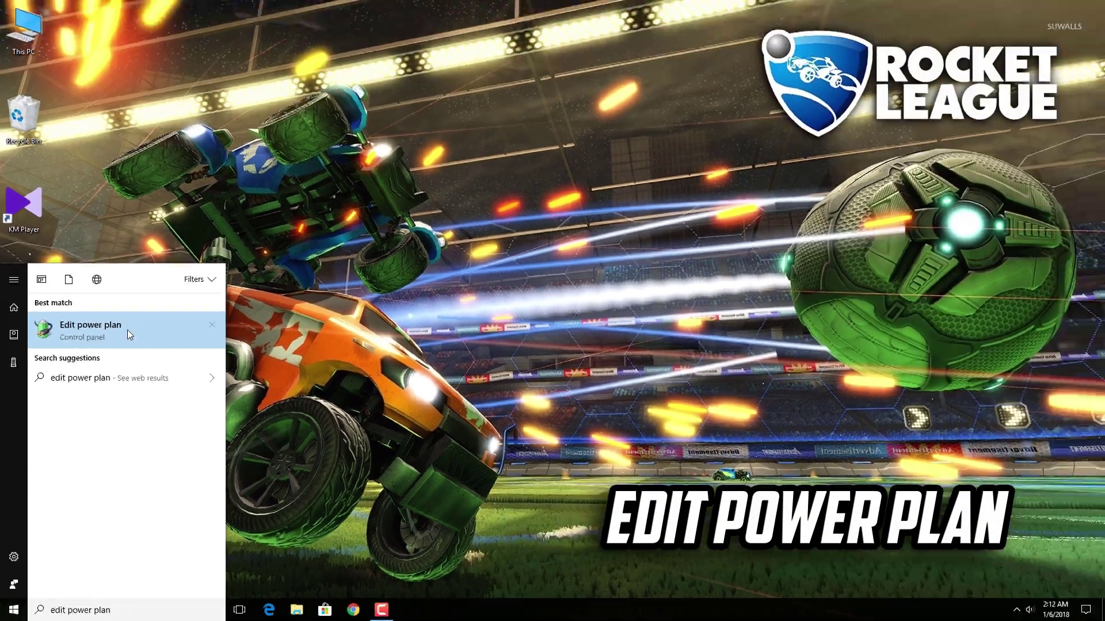
{"action": "left_click", "coordinate": [127, 330]}
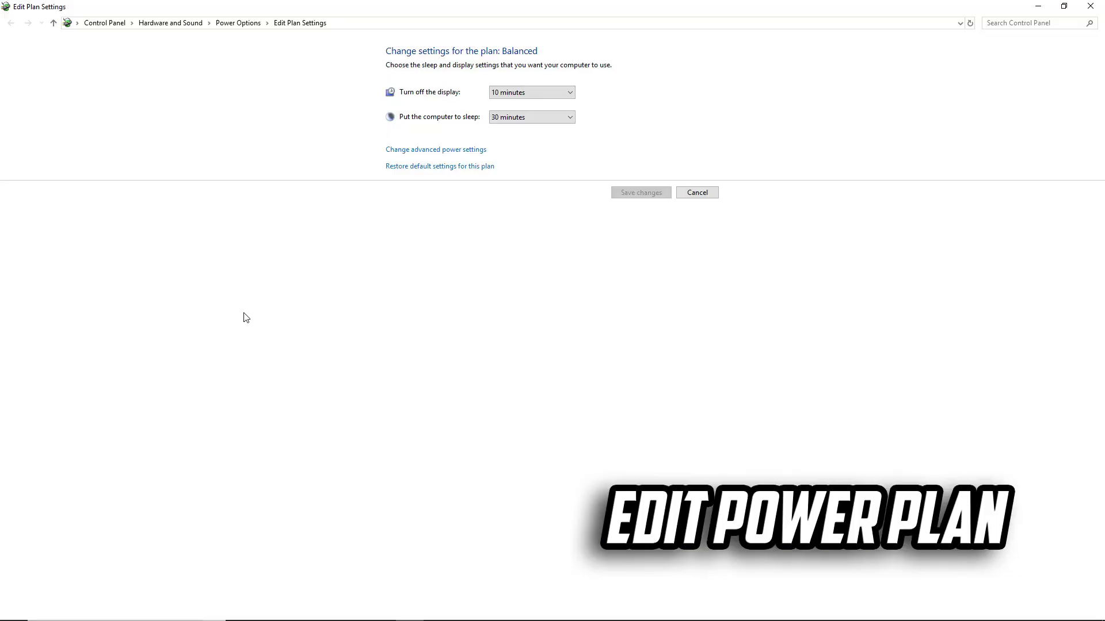
{"action": "left_click", "coordinate": [443, 150]}
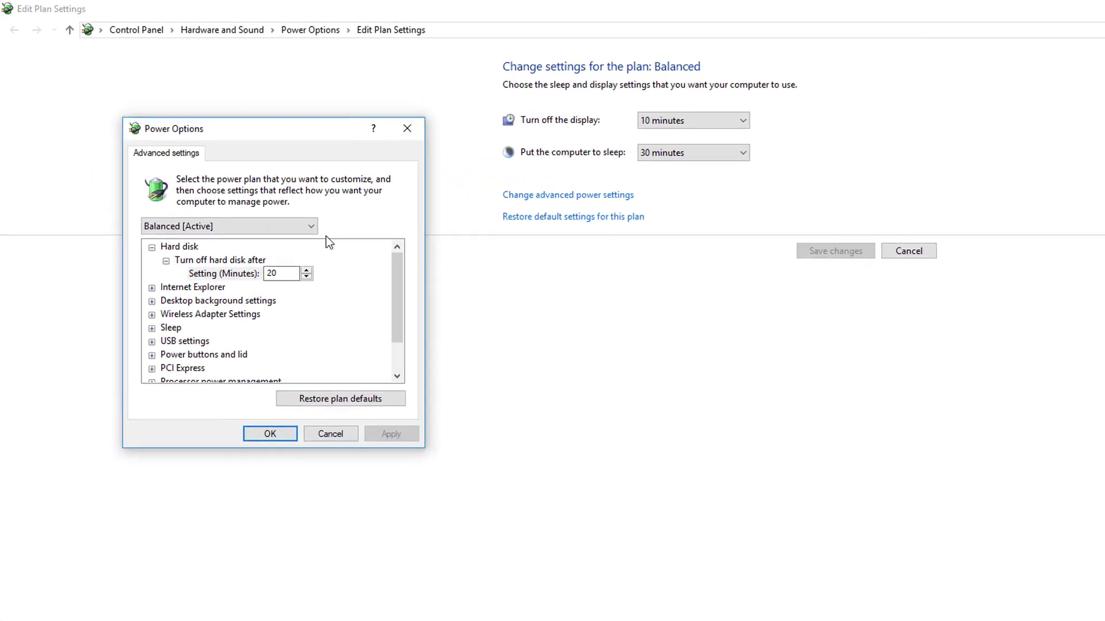
{"action": "left_click", "coordinate": [262, 242]}
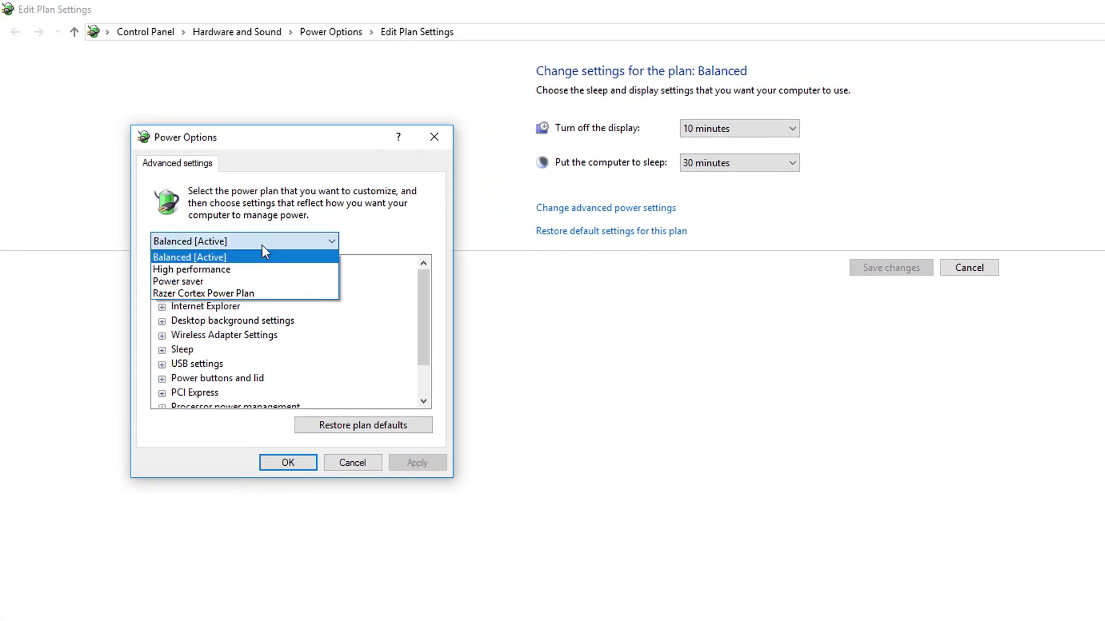
{"action": "left_click", "coordinate": [250, 271]}
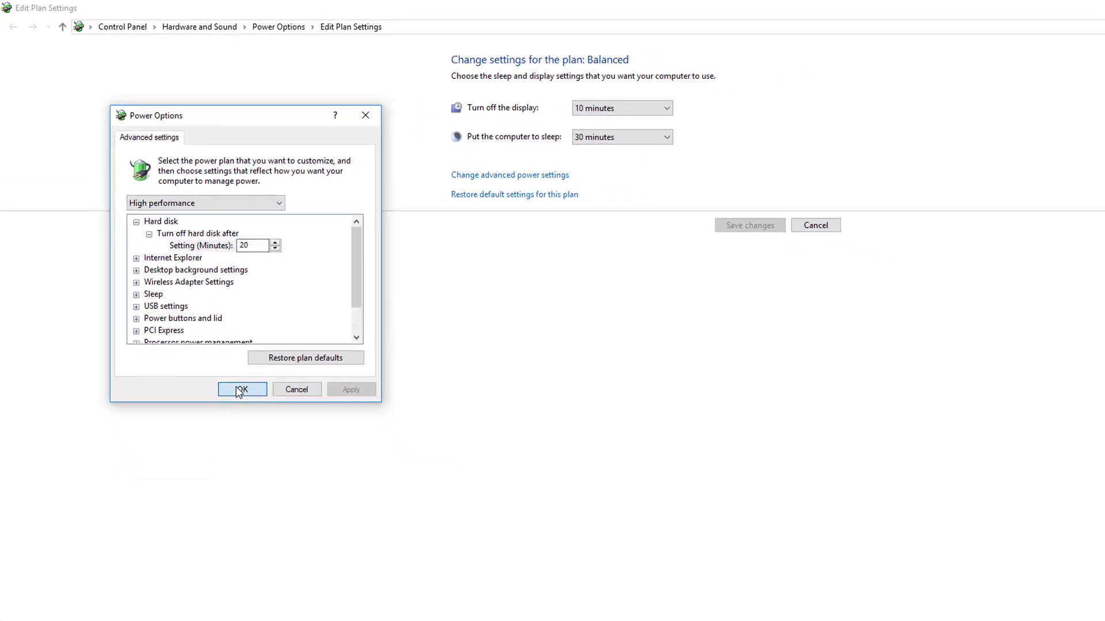
{"action": "left_click", "coordinate": [240, 390]}
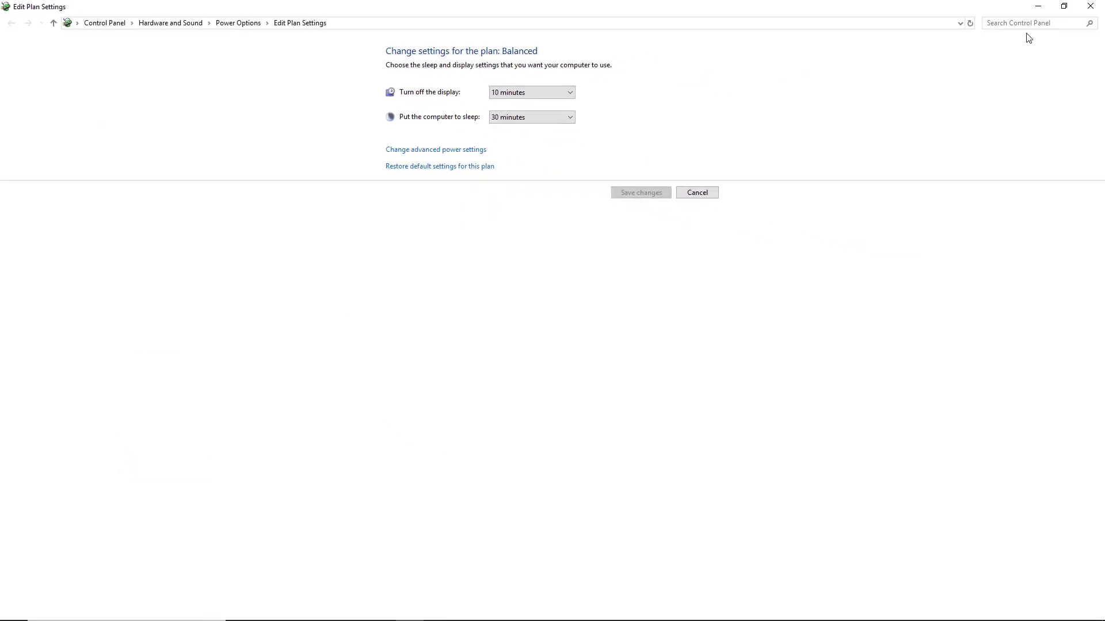
{"action": "left_click", "coordinate": [1097, 5]}
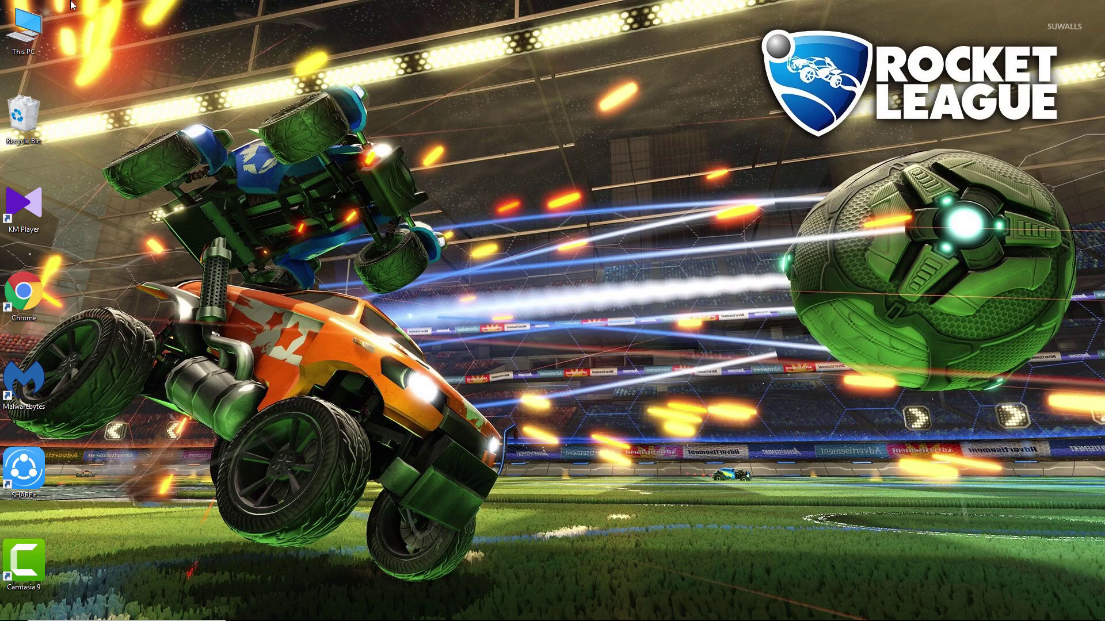
Step: Uninstall Mobile Plans from the installed programs list reached via This PC's Computer tab
{"action": "double_click", "coordinate": [24, 29]}
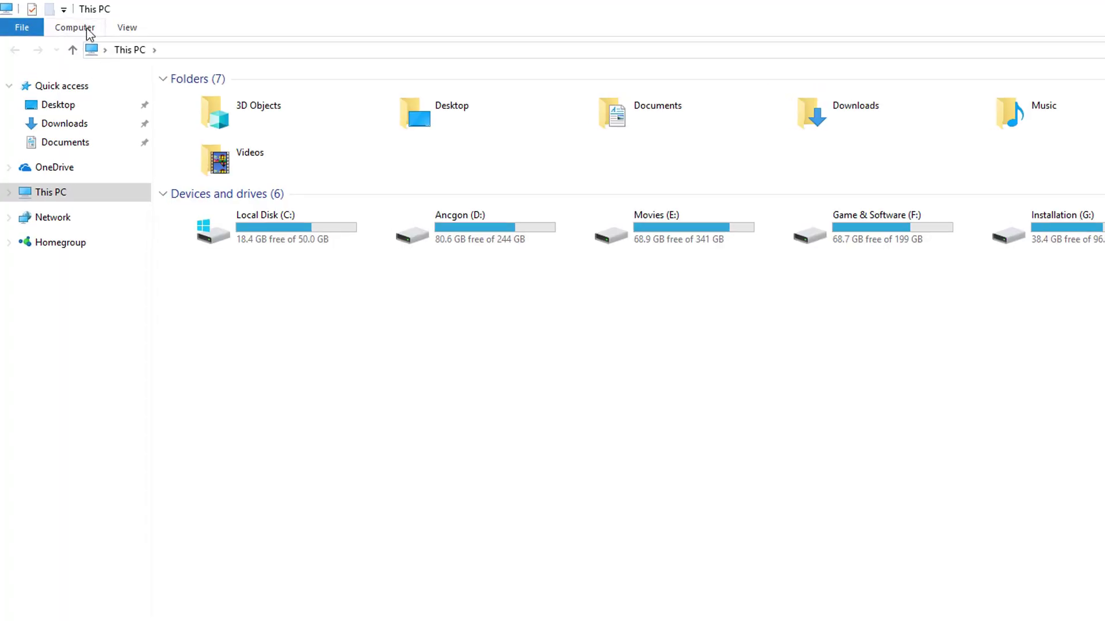
{"action": "left_click", "coordinate": [86, 28]}
{"action": "left_click", "coordinate": [272, 39]}
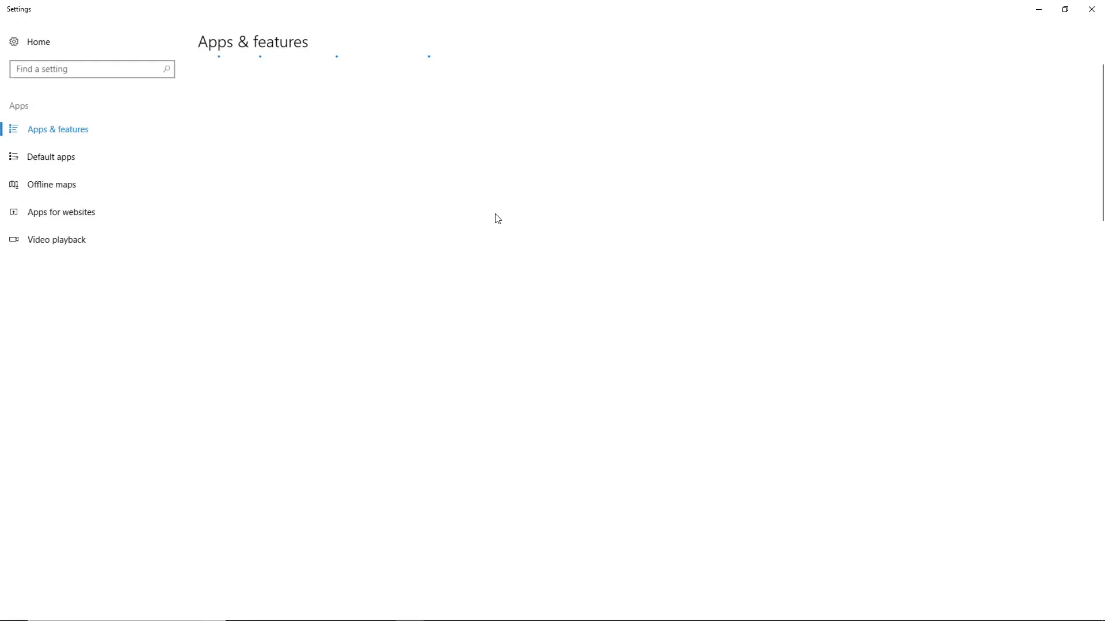
{"action": "scroll", "coordinate": [489, 276], "scroll_direction": "down", "scroll_amount": 3}
{"action": "scroll", "coordinate": [489, 277], "scroll_direction": "down", "scroll_amount": 5}
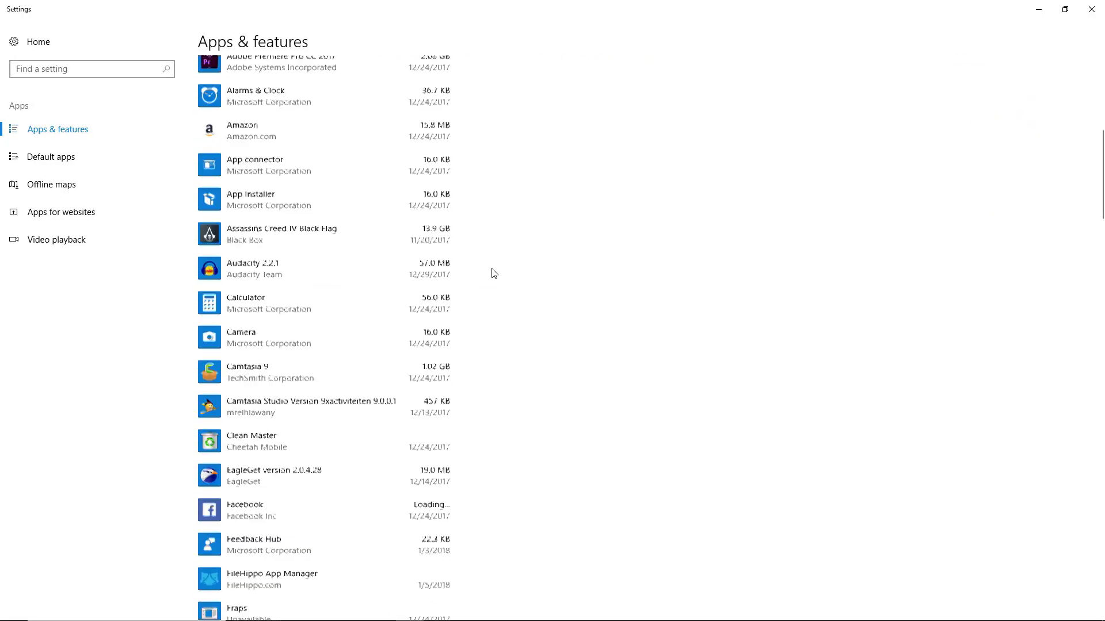
{"action": "scroll", "coordinate": [494, 271], "scroll_direction": "down", "scroll_amount": 5}
{"action": "scroll", "coordinate": [494, 271], "scroll_direction": "down", "scroll_amount": 5}
{"action": "scroll", "coordinate": [494, 271], "scroll_direction": "down", "scroll_amount": 6}
{"action": "scroll", "coordinate": [478, 322], "scroll_direction": "down", "scroll_amount": 4}
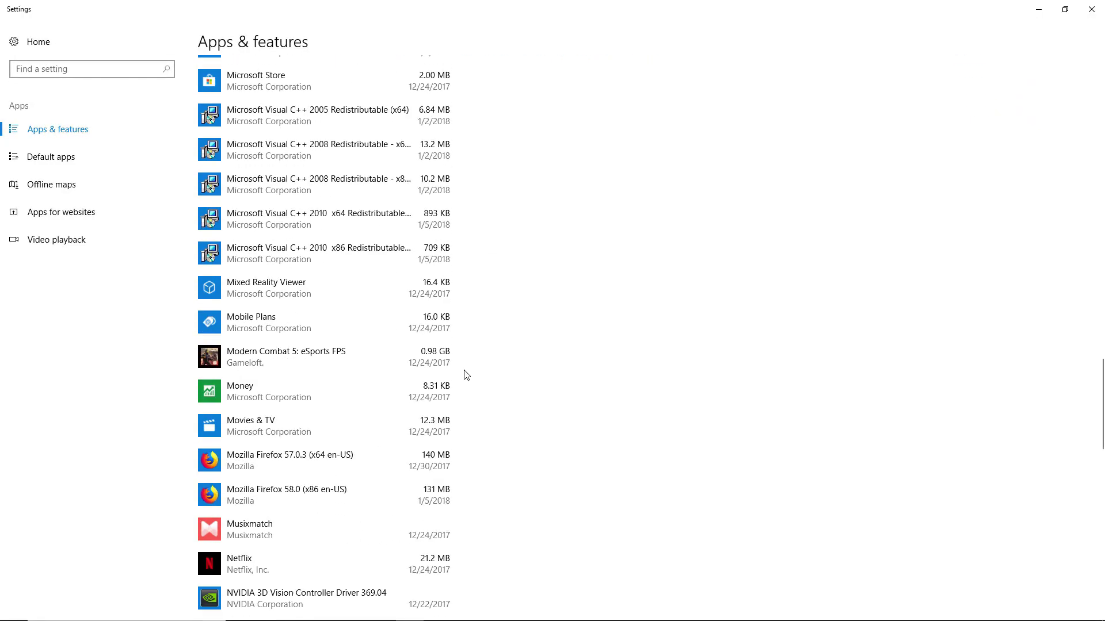
{"action": "left_click", "coordinate": [384, 326]}
{"action": "left_click", "coordinate": [420, 368]}
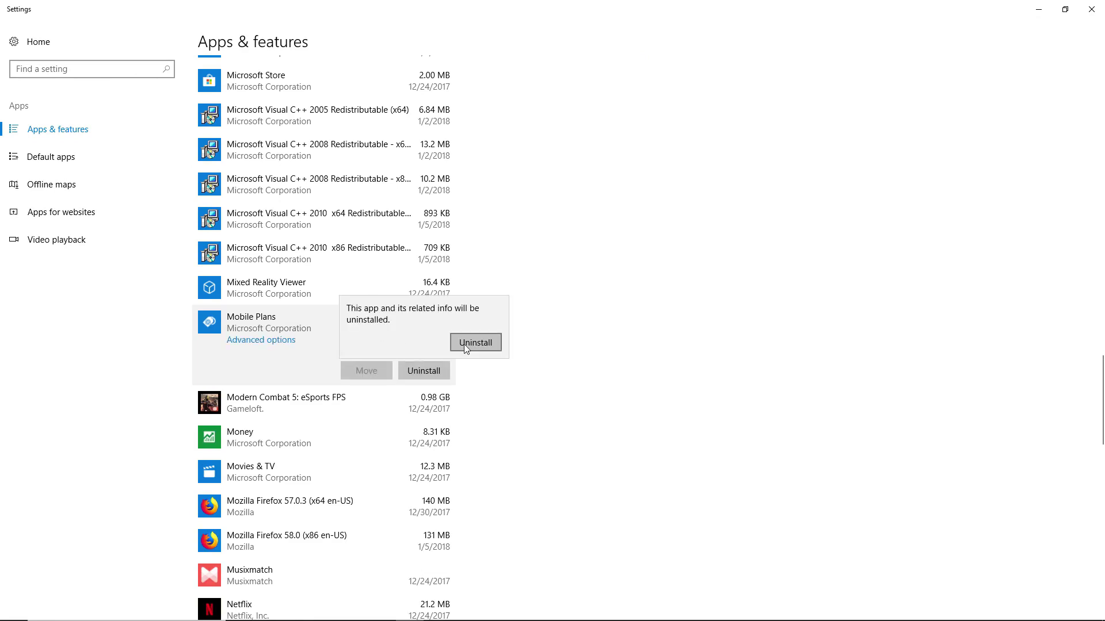
{"action": "left_click", "coordinate": [470, 345]}
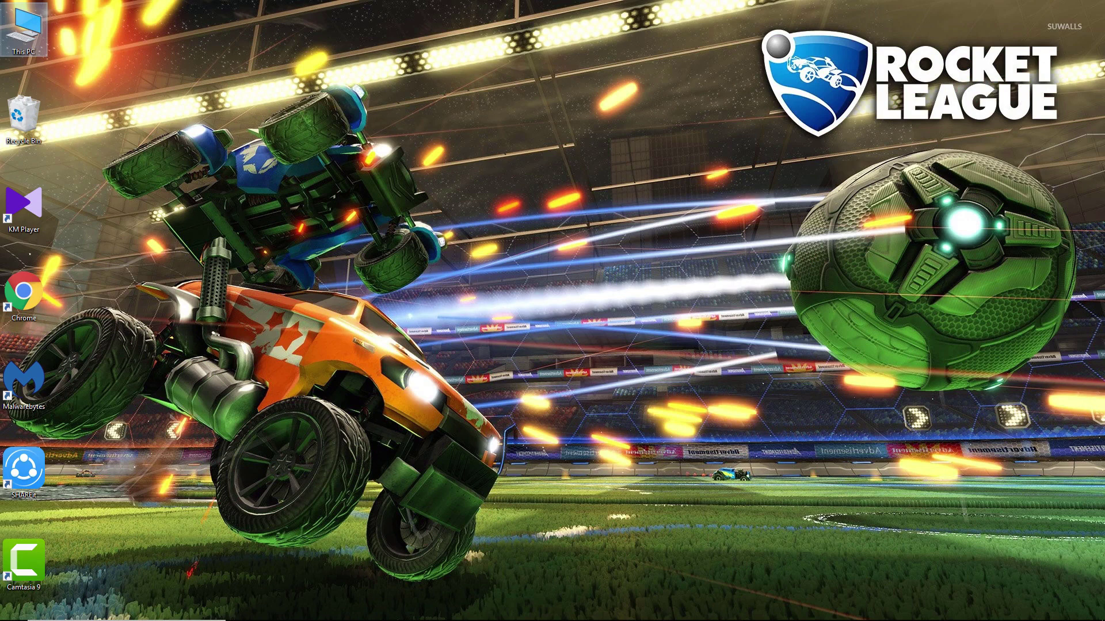
Step: Delete all twelve items in the Windows Temp folder, skipping the file in use
{"action": "mouse_move", "coordinate": [552, 610]}
{"action": "left_click", "coordinate": [14, 609]}
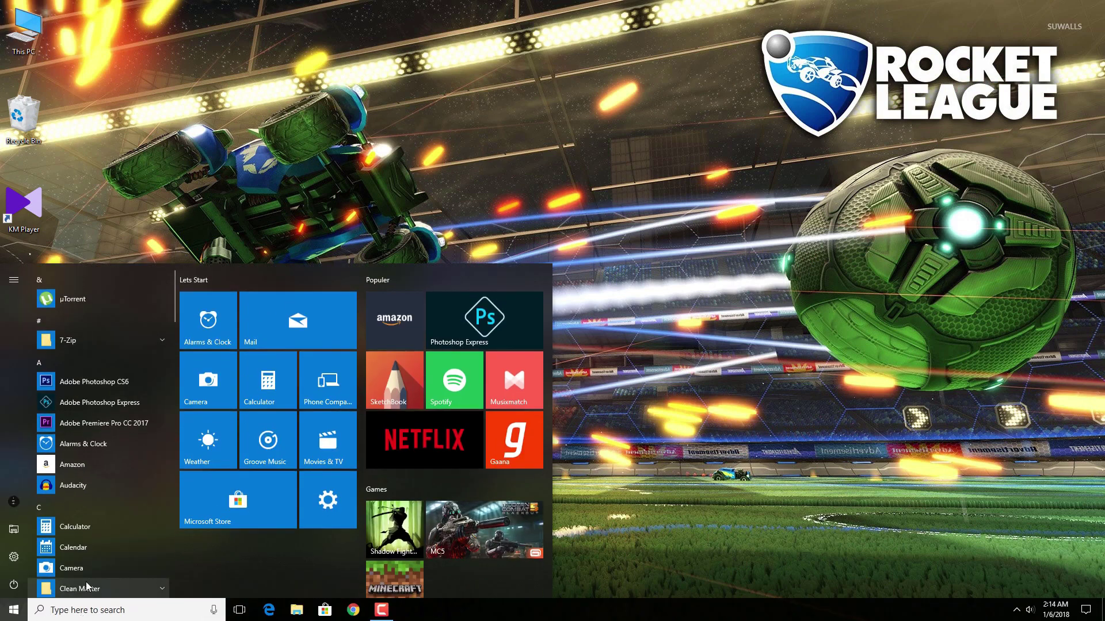
{"action": "type", "text": "run"}
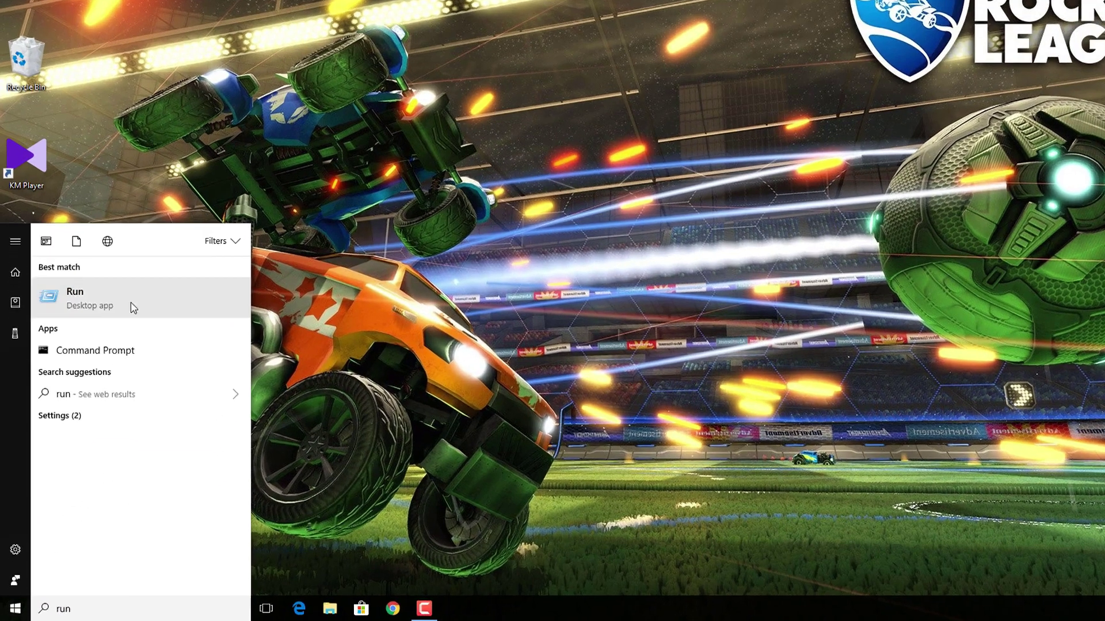
{"action": "left_click", "coordinate": [133, 308]}
{"action": "type", "text": "temp"}
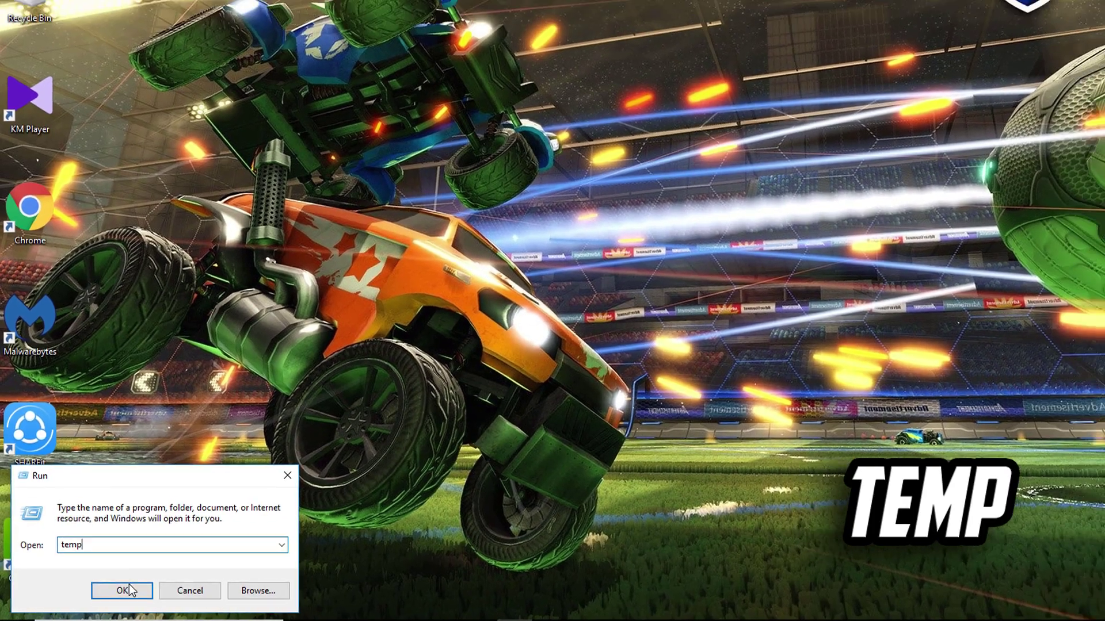
{"action": "left_click", "coordinate": [129, 586]}
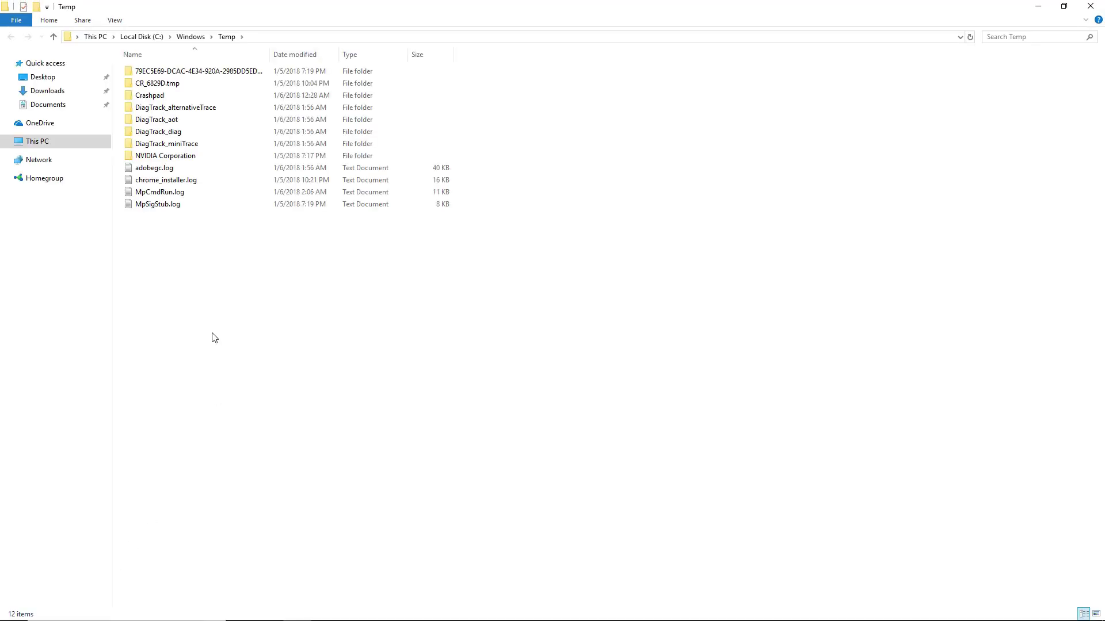
{"action": "left_click_drag", "start_coordinate": [197, 286], "coordinate": [154, 61]}
{"action": "key", "text": "Delete"}
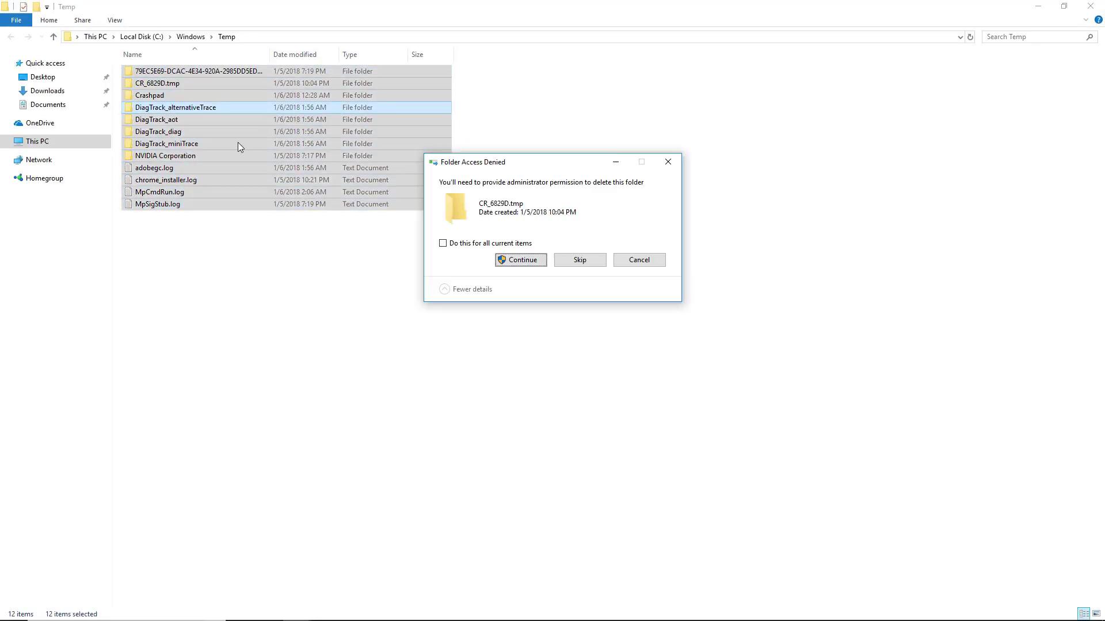
{"action": "left_click", "coordinate": [466, 246]}
{"action": "left_click", "coordinate": [521, 260]}
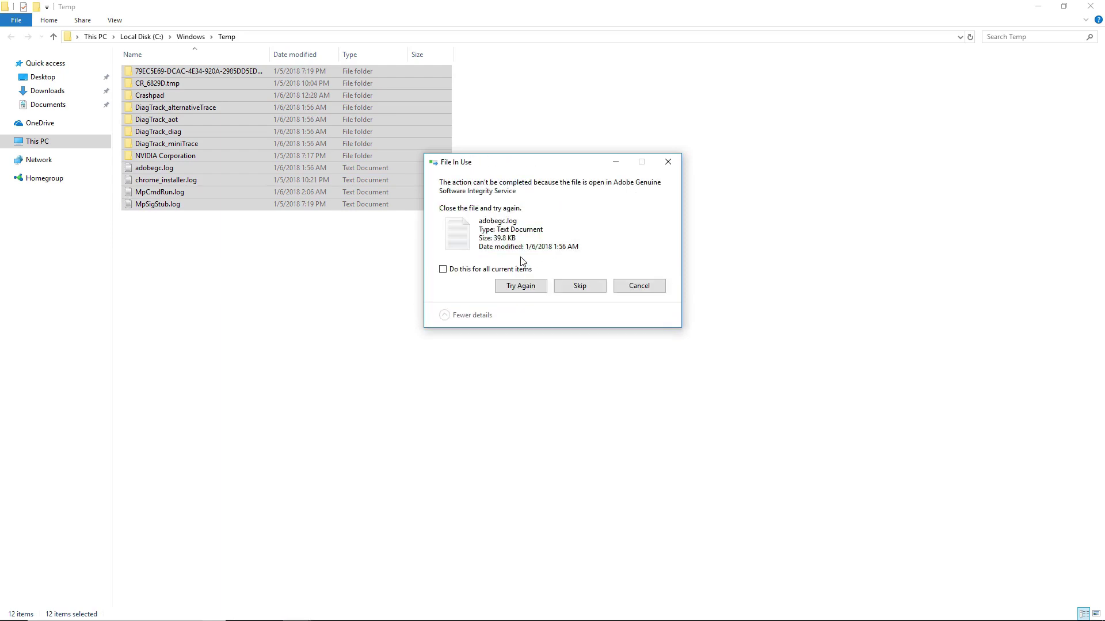
{"action": "left_click", "coordinate": [559, 286]}
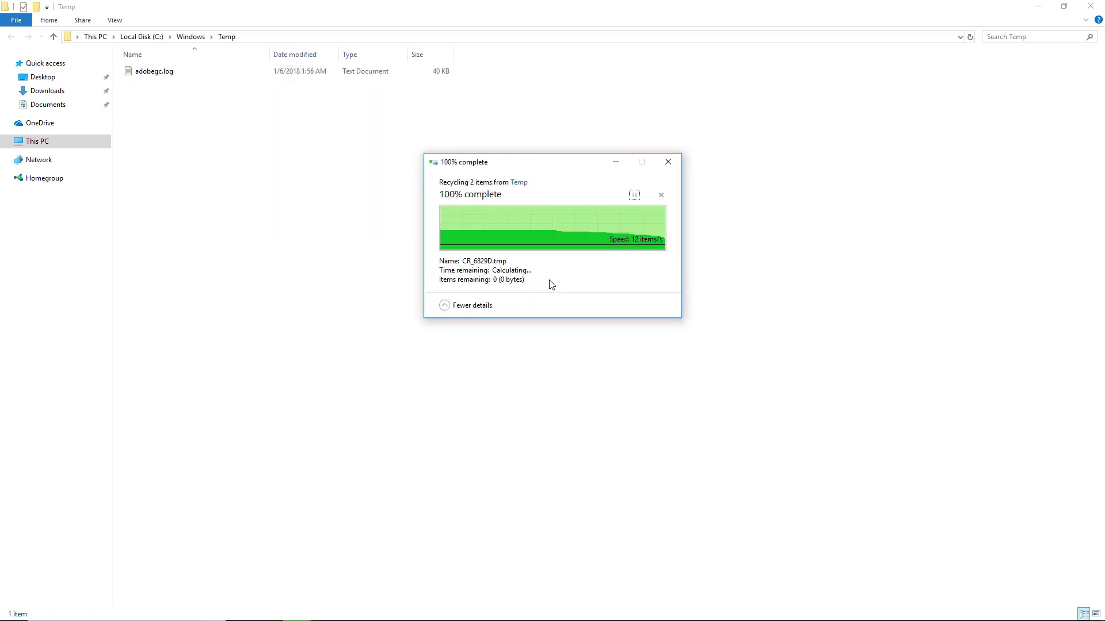
{"action": "left_click", "coordinate": [1090, 7]}
Step: Delete all 26 items in the user's Temp folder, skipping those still in use
{"action": "left_click", "coordinate": [67, 605]}
{"action": "type", "text": "r"}
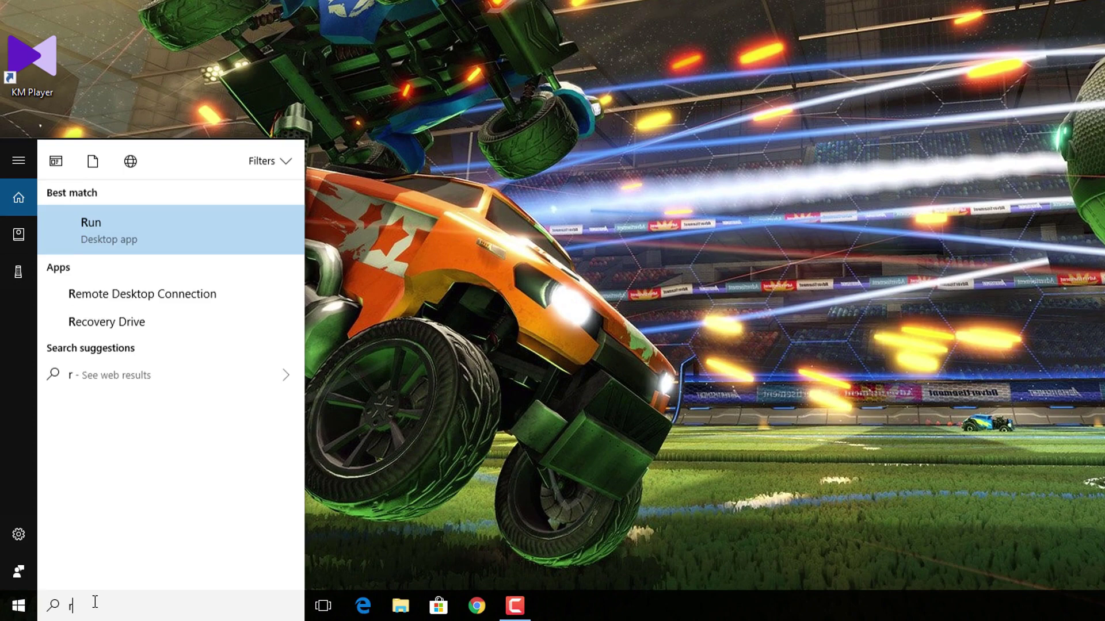
{"action": "type", "text": "un"}
{"action": "left_click", "coordinate": [127, 233]}
{"action": "type", "text": "%"}
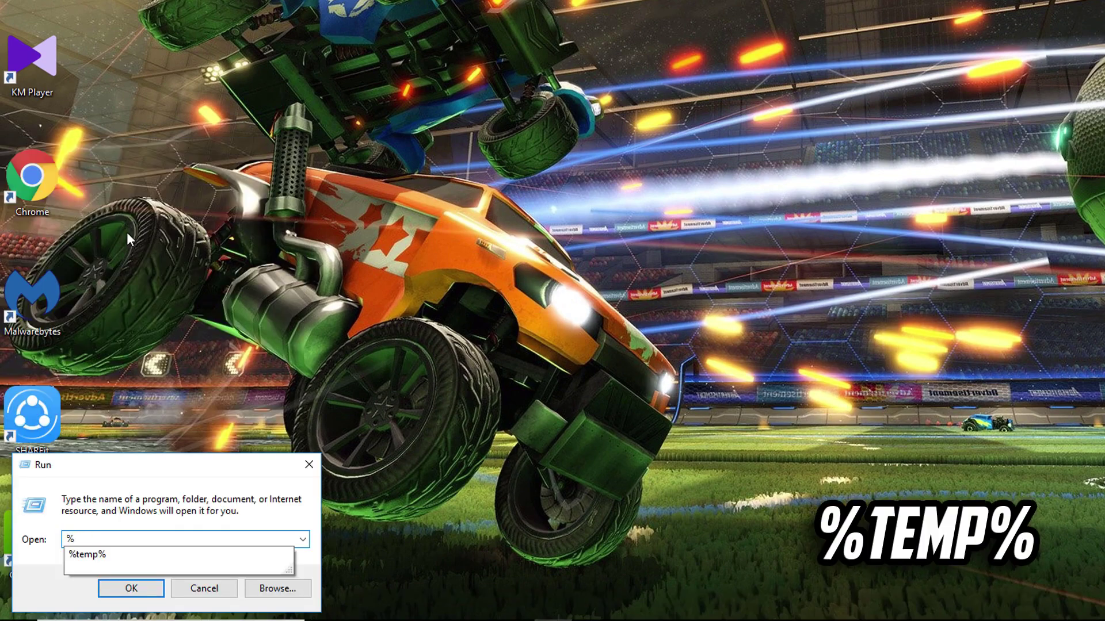
{"action": "type", "text": "p%"}
{"action": "left_click", "coordinate": [106, 587]}
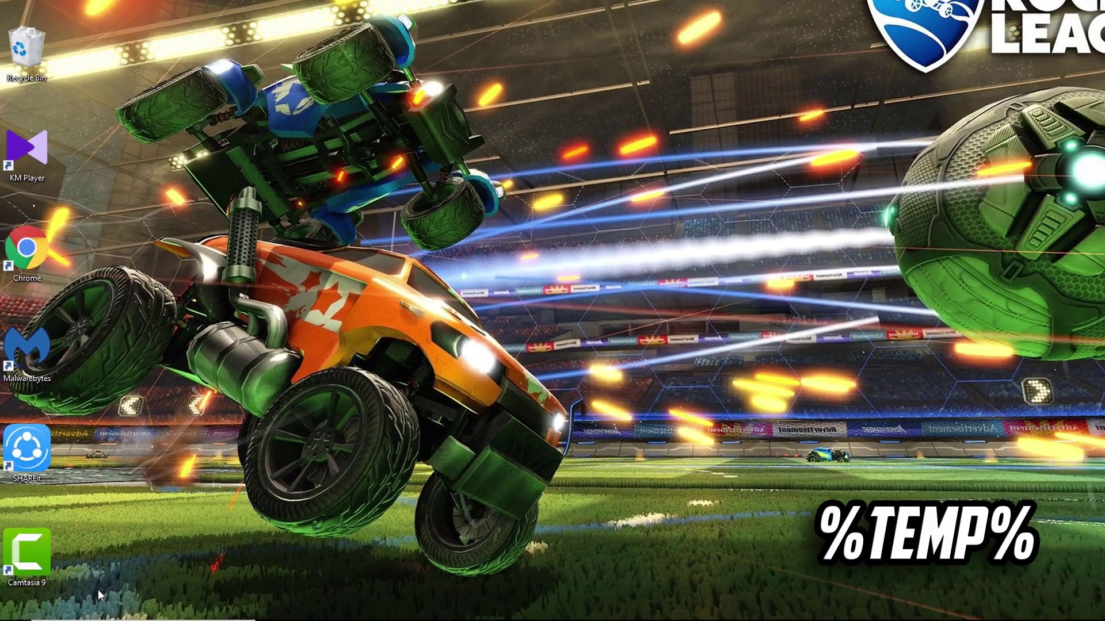
{"action": "left_click_drag", "start_coordinate": [155, 490], "coordinate": [145, 70]}
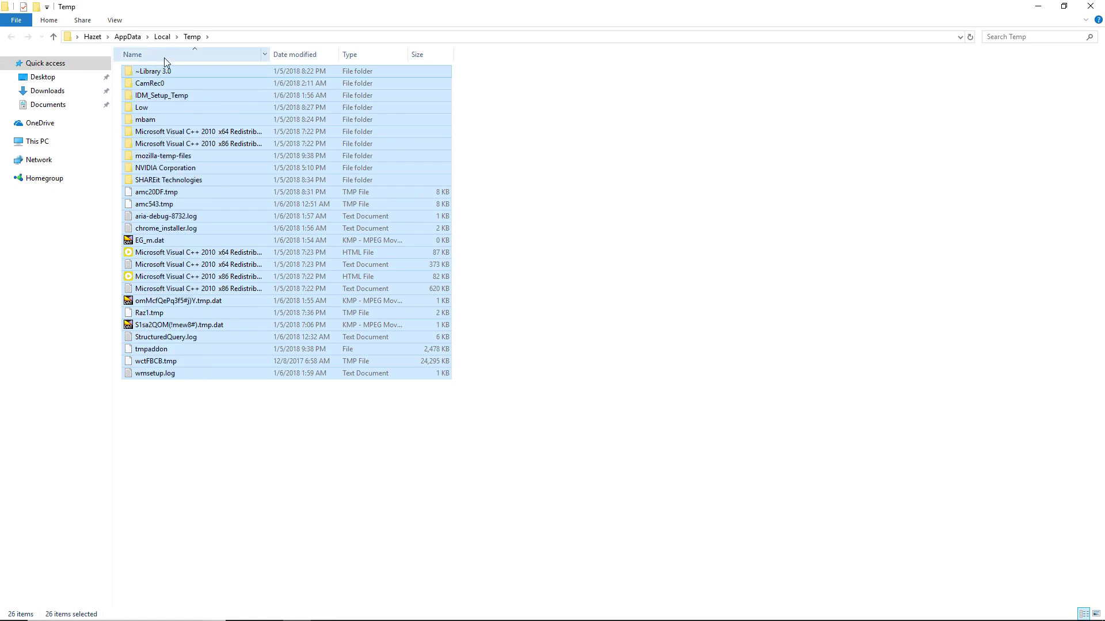
{"action": "key", "text": "Delete"}
{"action": "left_click", "coordinate": [443, 268]}
{"action": "left_click", "coordinate": [581, 285]}
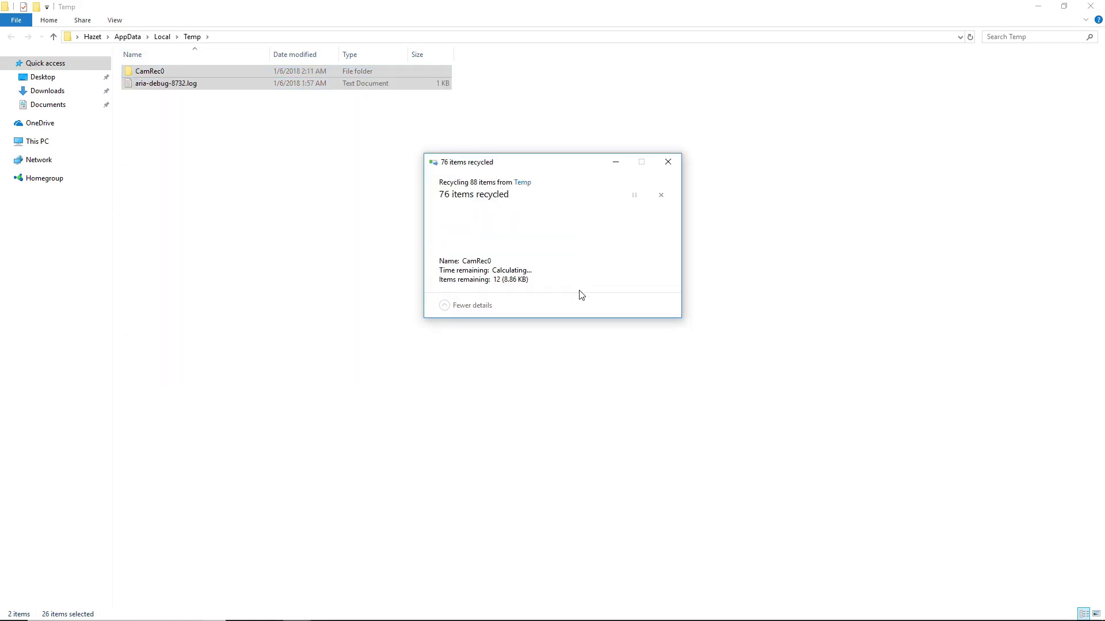
{"action": "left_click", "coordinate": [1091, 6]}
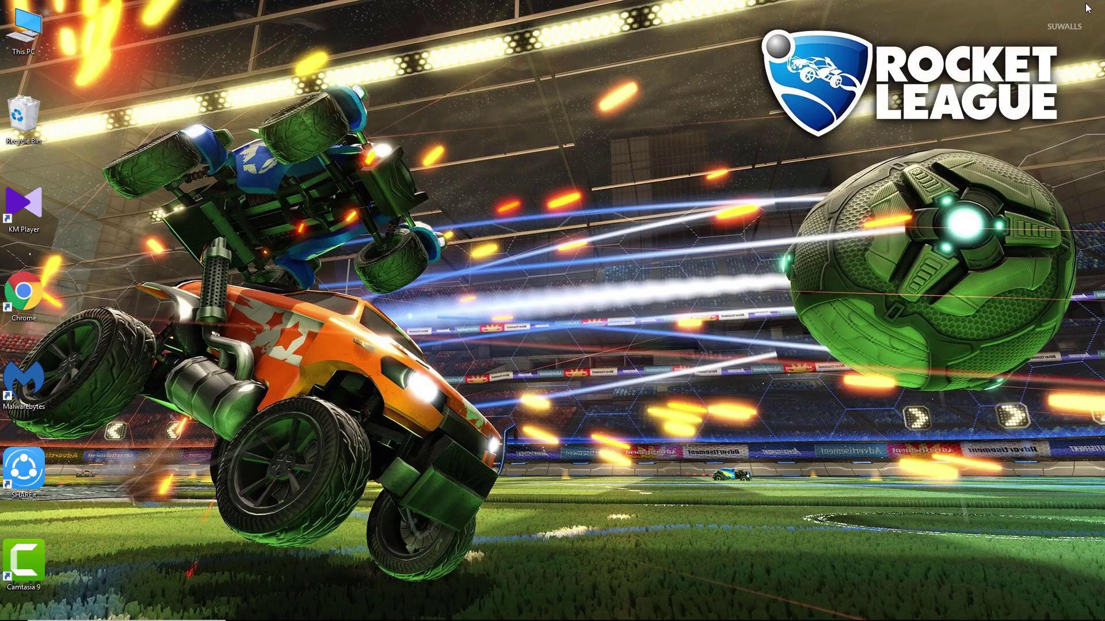
Step: Open the Prefetch folder through the Run dialog, granting folder access
{"action": "left_click", "coordinate": [133, 610]}
{"action": "type", "text": "run"}
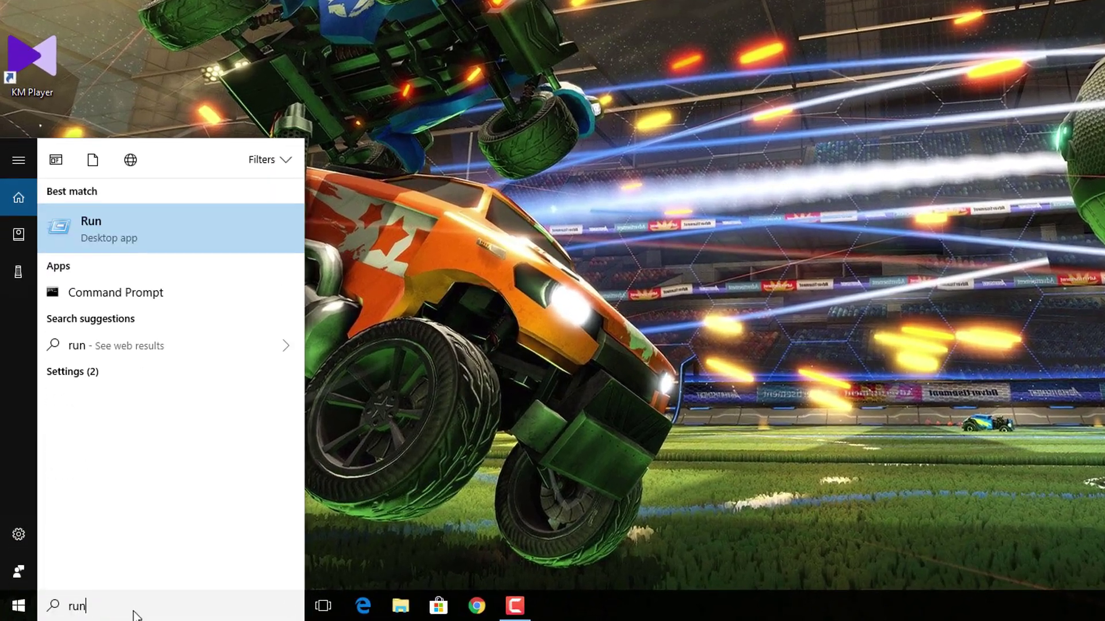
{"action": "key", "text": "Return"}
{"action": "type", "text": "pre"}
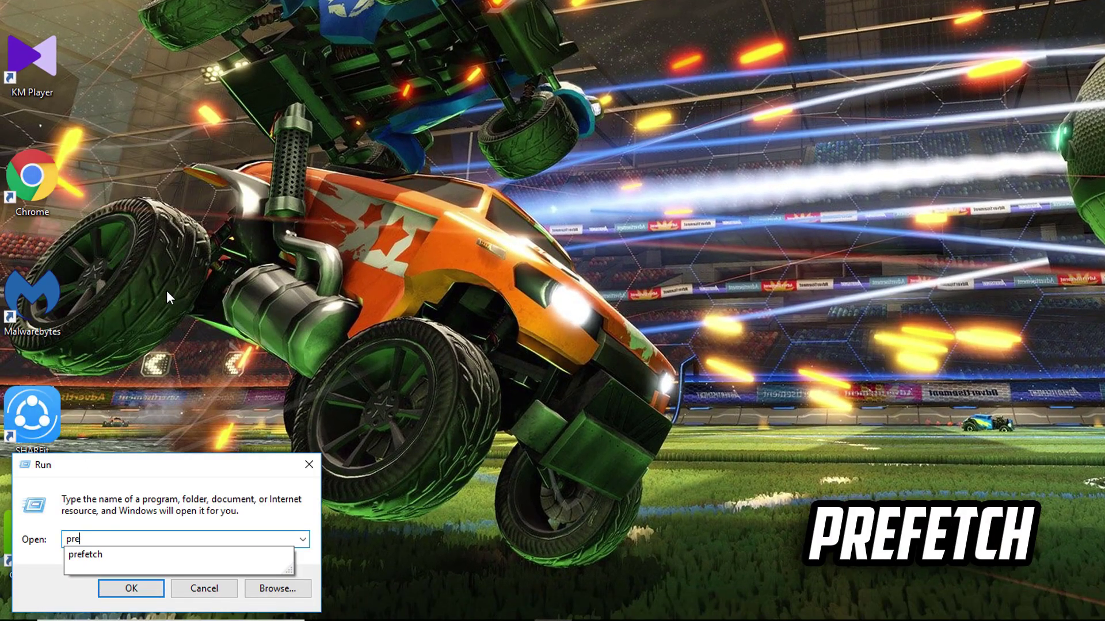
{"action": "type", "text": "tch"}
{"action": "left_click", "coordinate": [99, 594]}
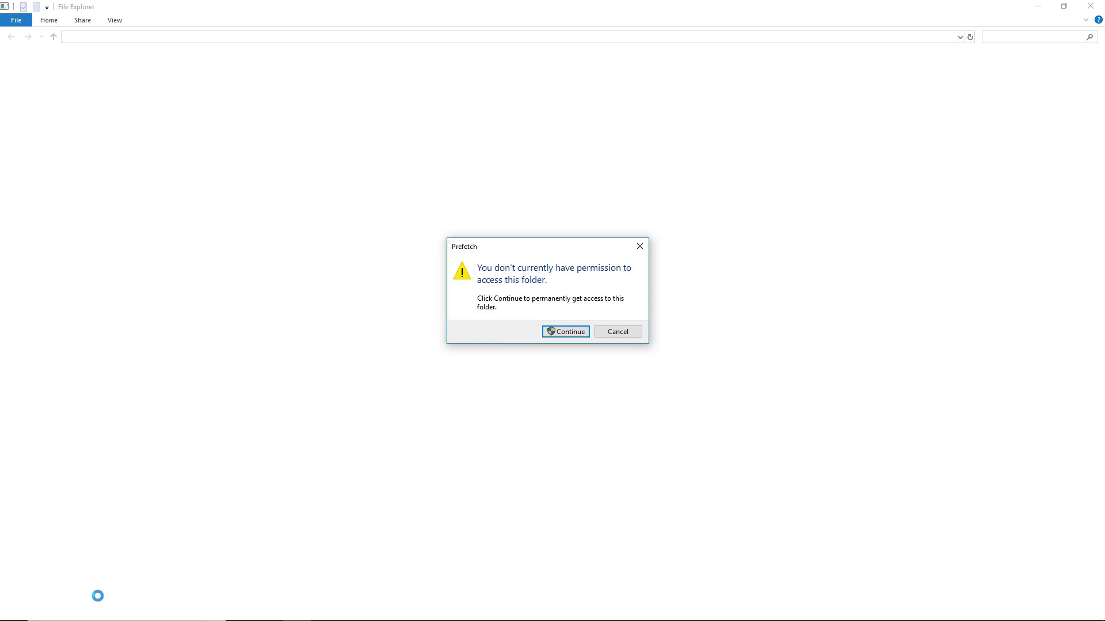
{"action": "left_click", "coordinate": [570, 333]}
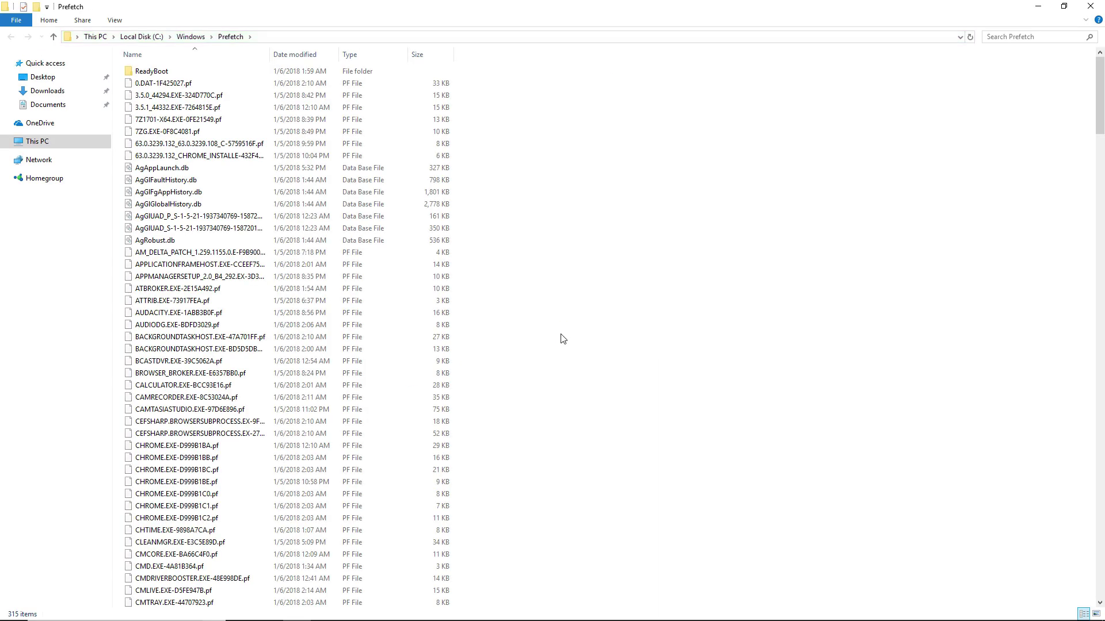
Step: Delete every Prefetch file, skipping the one still in use, and close the folder
{"action": "key", "text": "ctrl+a"}
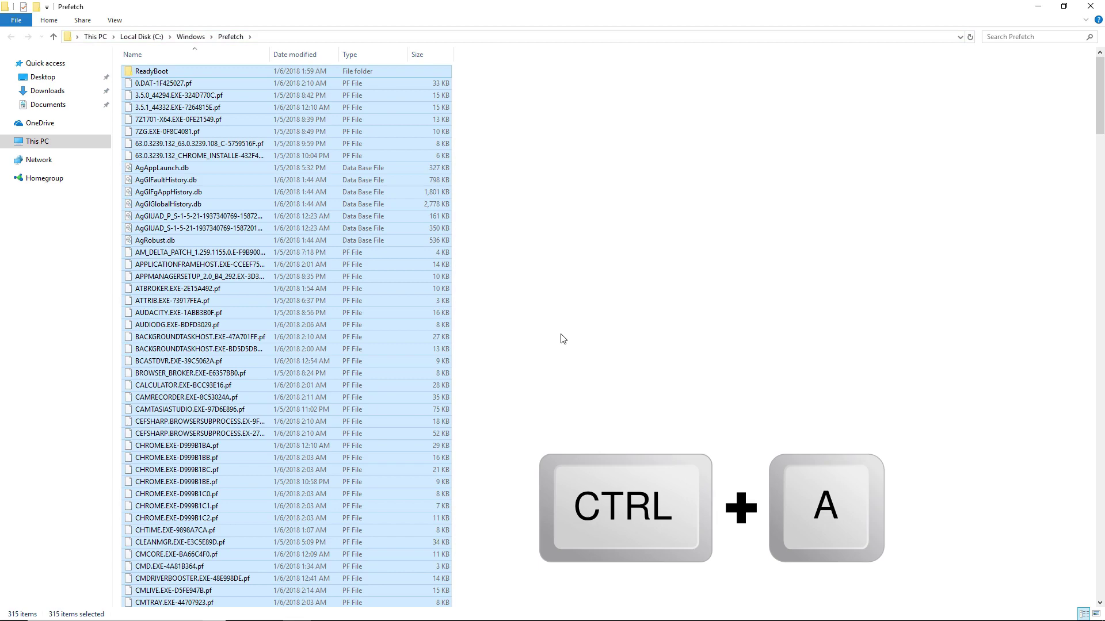
{"action": "key", "text": "Delete"}
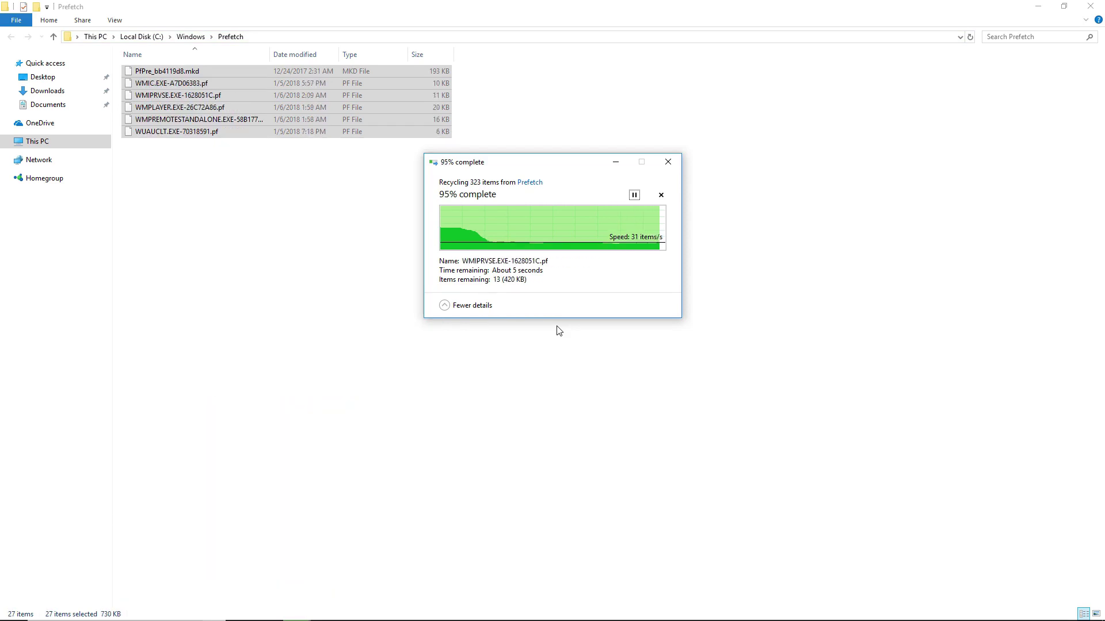
{"action": "left_click", "coordinate": [576, 277]}
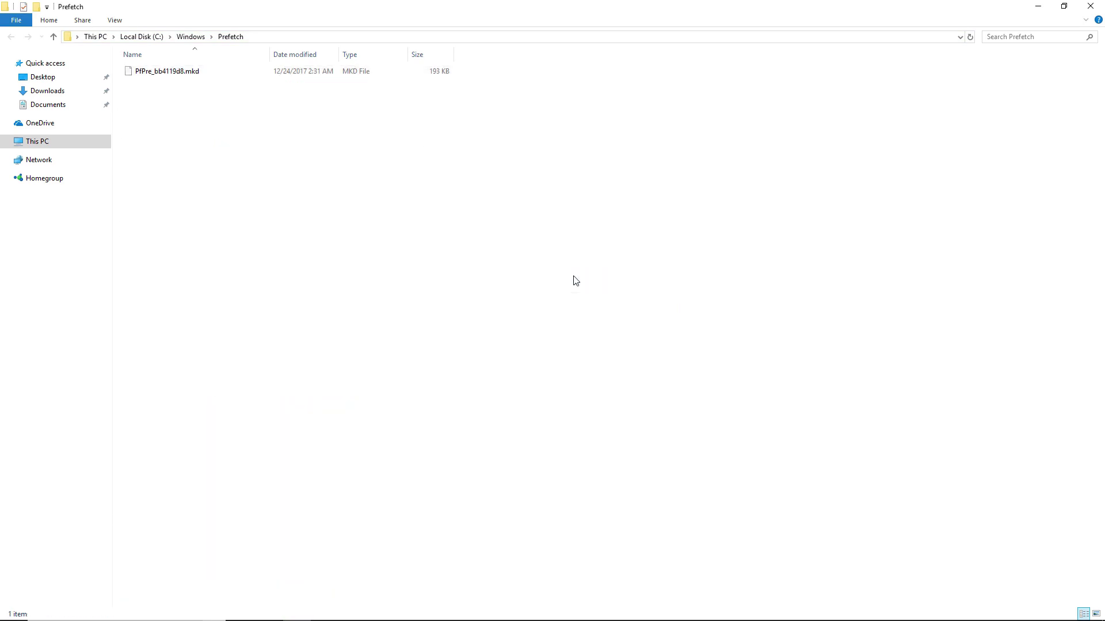
{"action": "left_click", "coordinate": [1099, 6]}
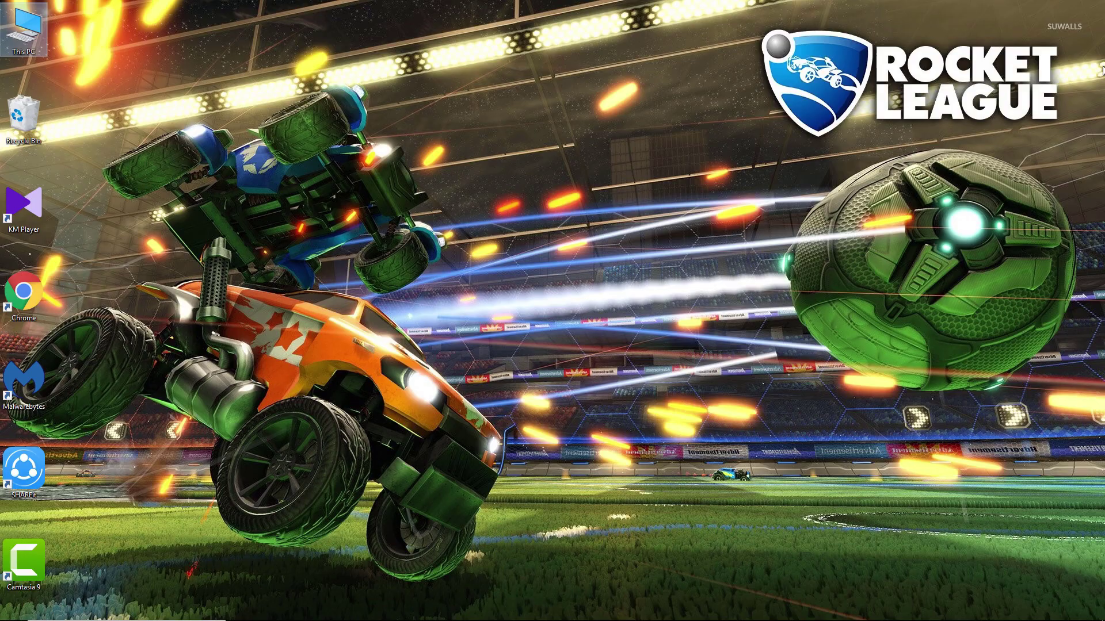
Step: Run Disk Cleanup including system files on Local Disk (C:) from its Properties
{"action": "double_click", "coordinate": [25, 26]}
{"action": "right_click", "coordinate": [305, 231]}
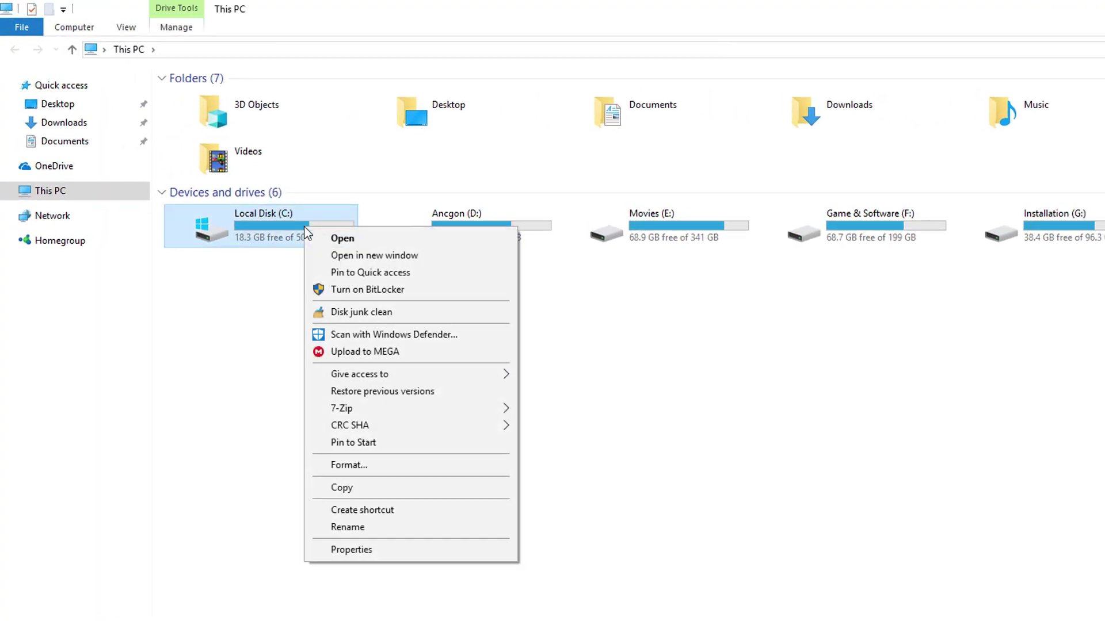
{"action": "left_click", "coordinate": [356, 549]}
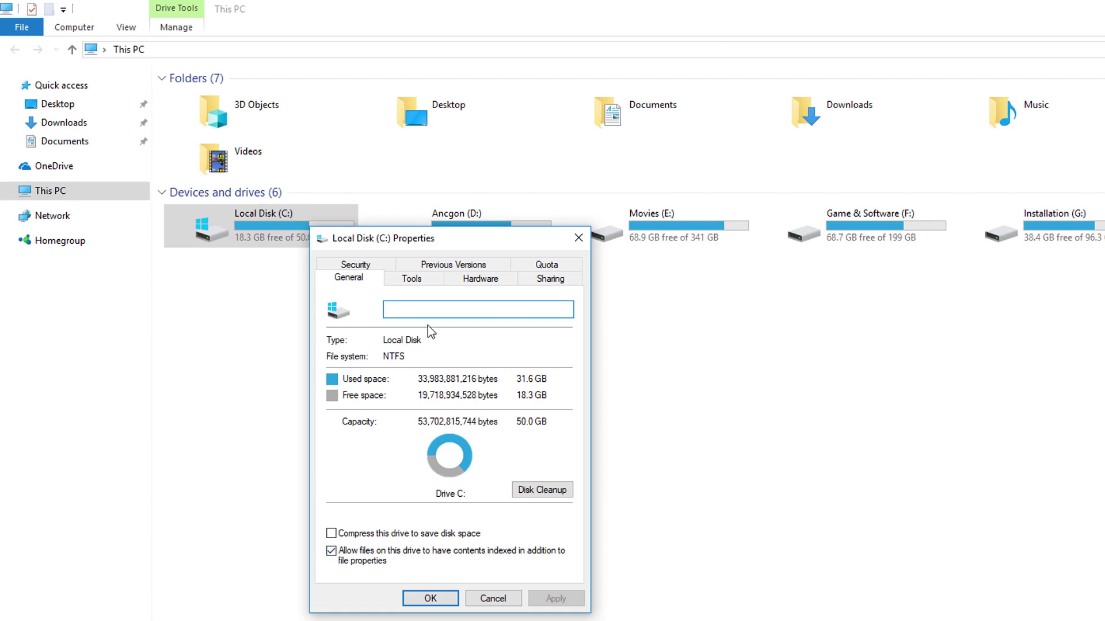
{"action": "left_click", "coordinate": [530, 489]}
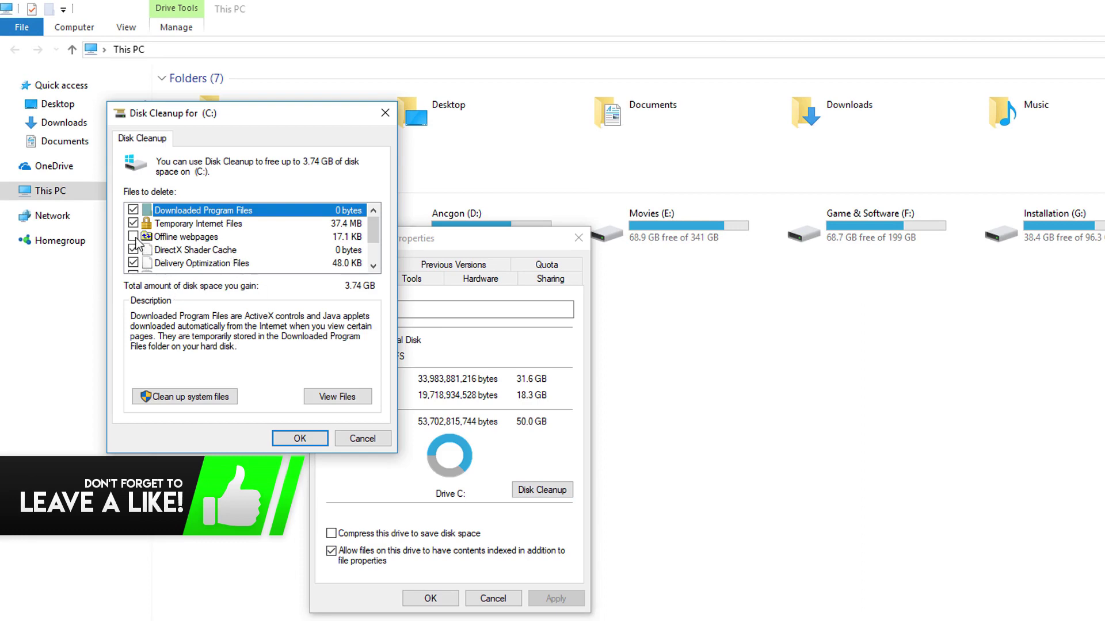
{"action": "left_click", "coordinate": [203, 397]}
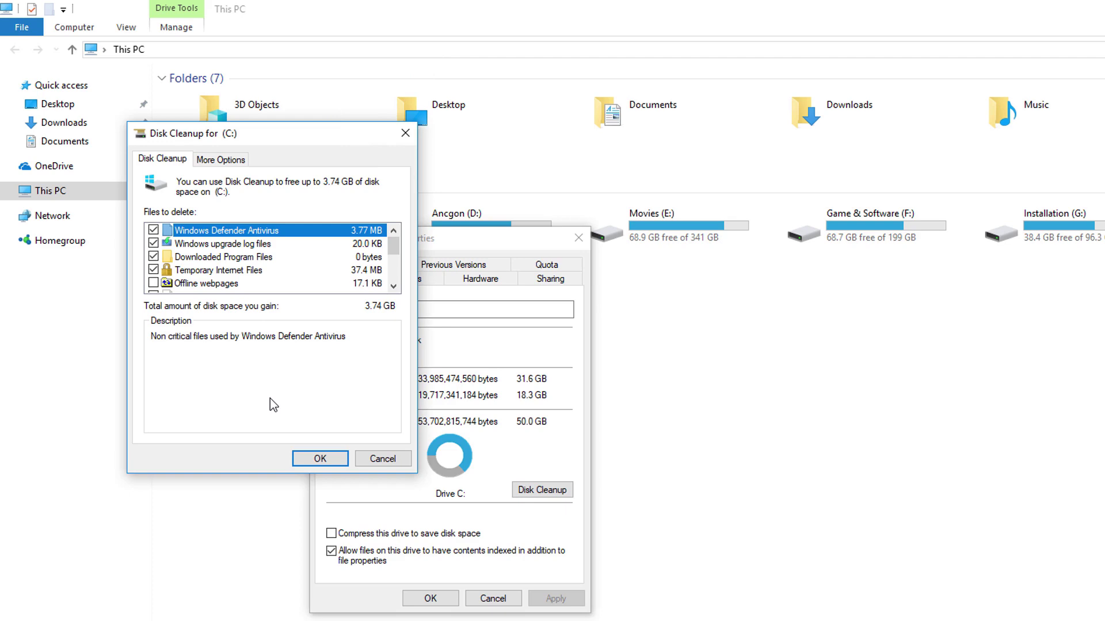
{"action": "key", "text": "Return"}
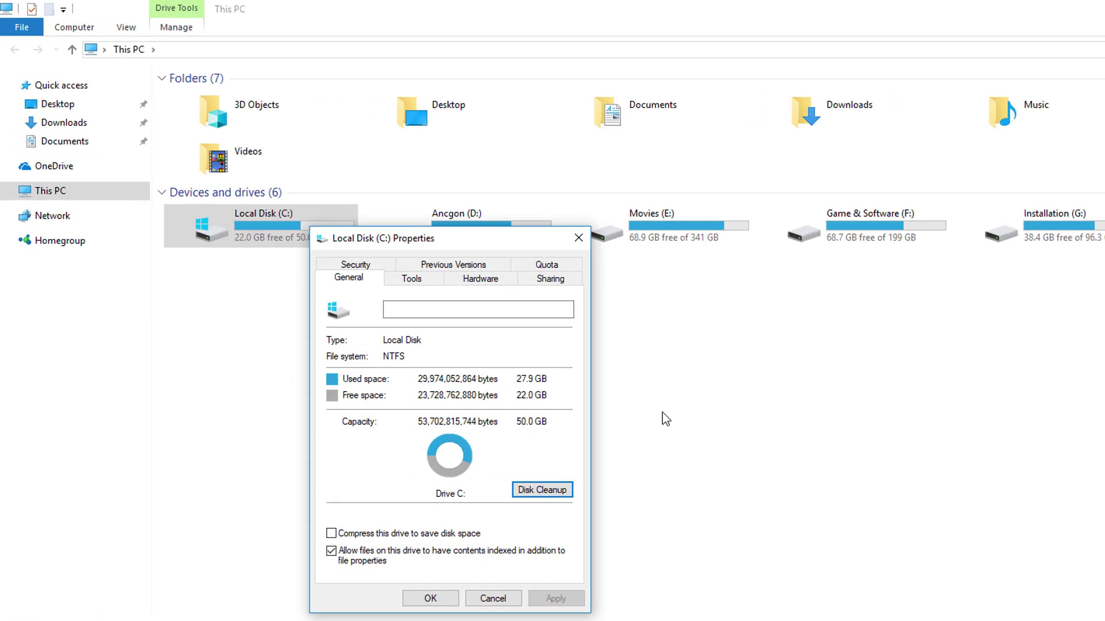
Step: Scan drive C: for errors from the Tools tab, then start optimizing C: in Optimize Drives
{"action": "left_click", "coordinate": [412, 280]}
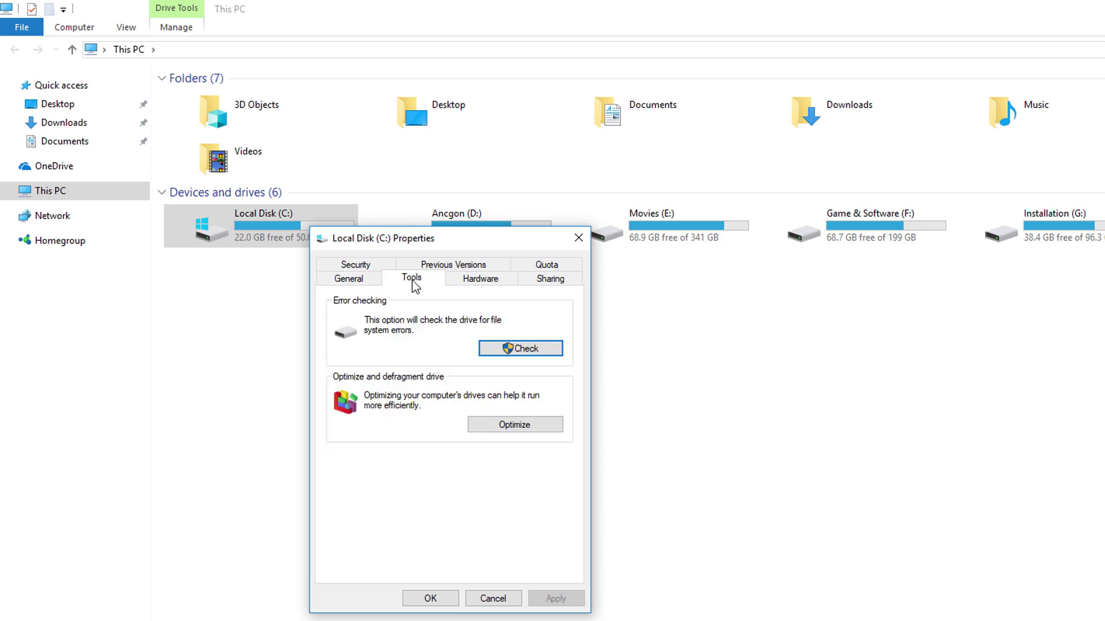
{"action": "left_click", "coordinate": [520, 355]}
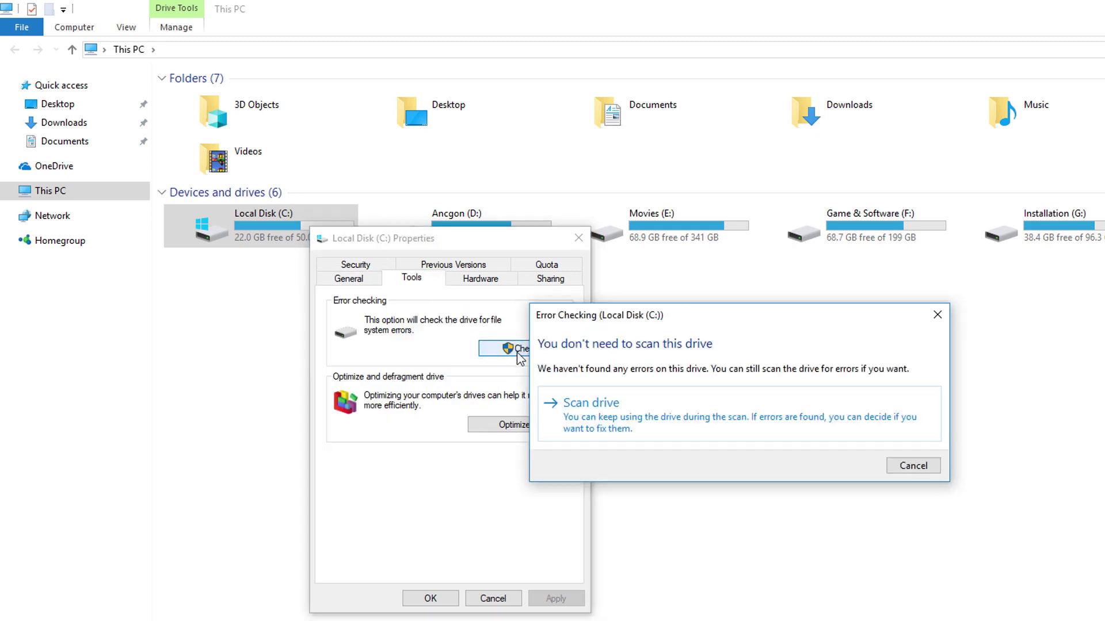
{"action": "key", "text": "Return"}
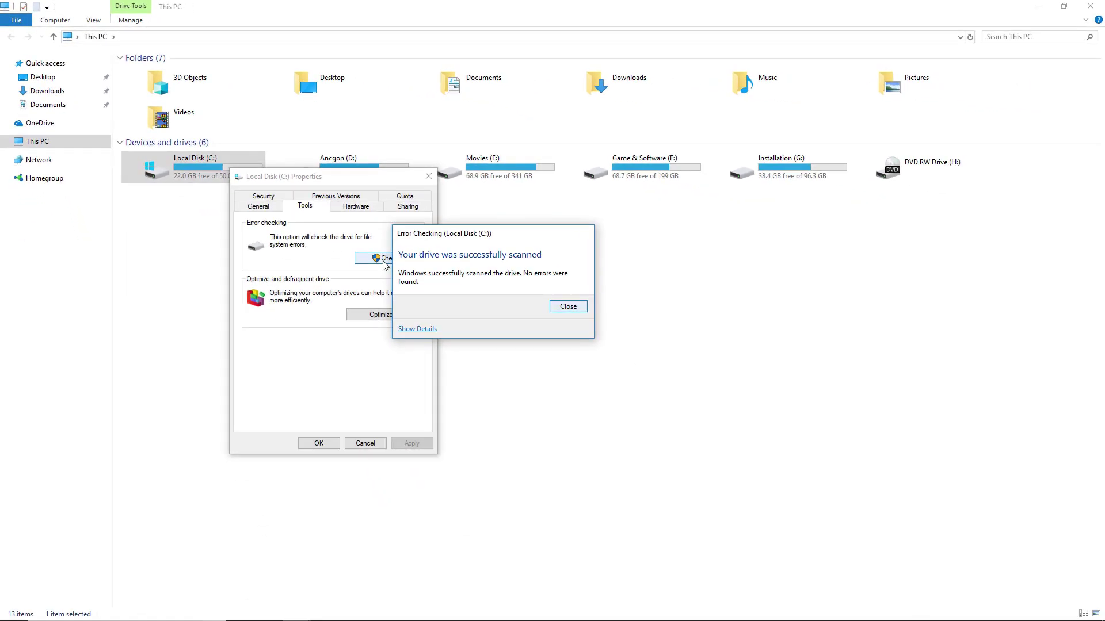
{"action": "key", "text": "Return"}
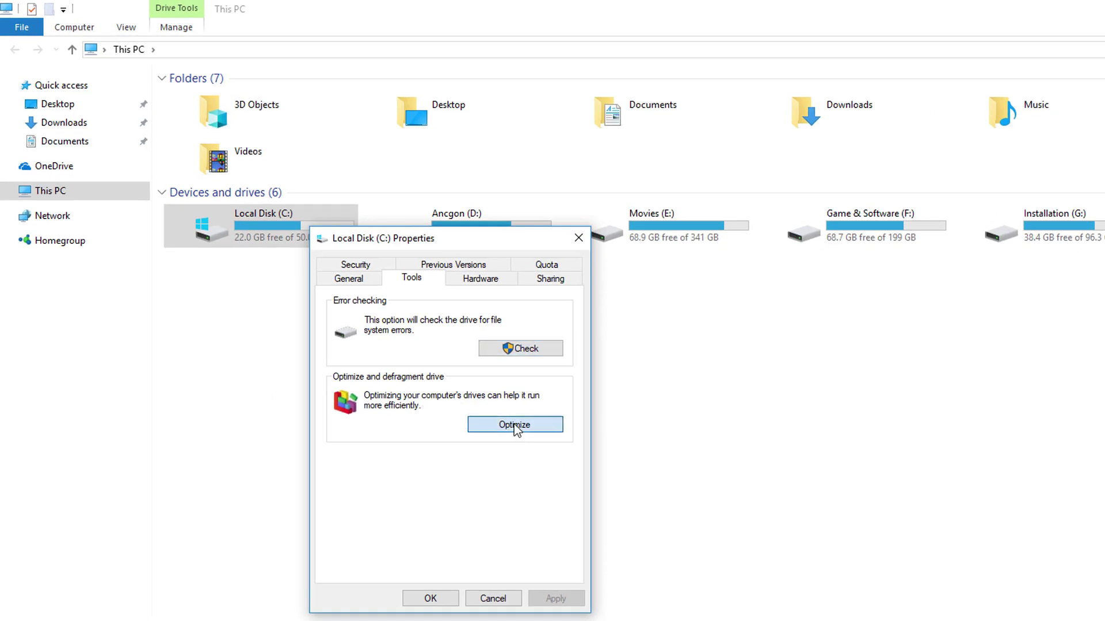
{"action": "left_click", "coordinate": [514, 424]}
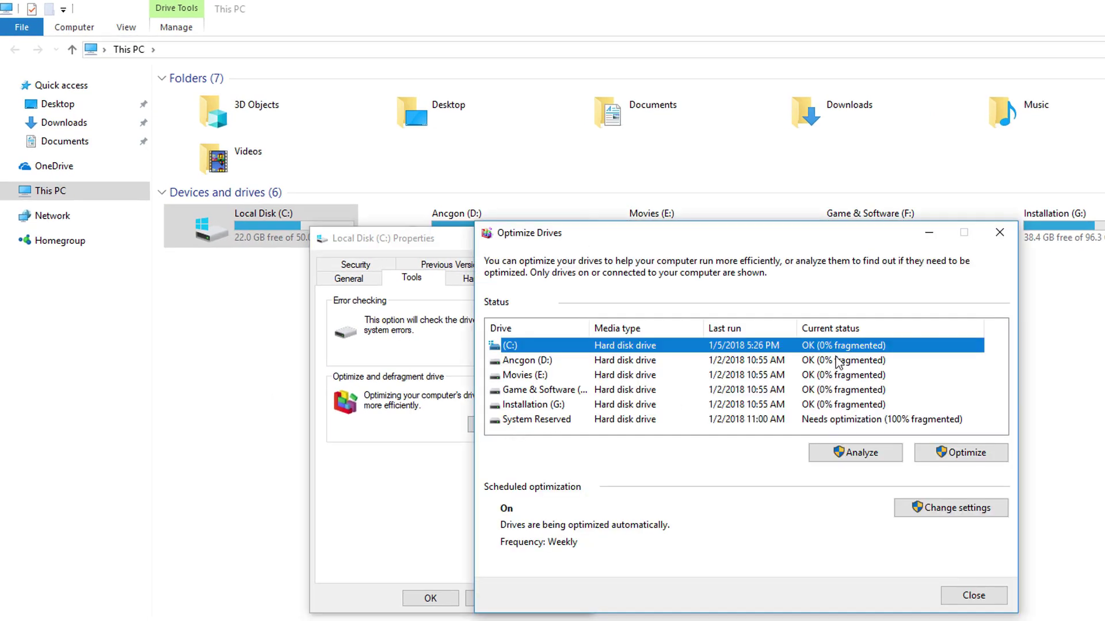
{"action": "left_click", "coordinate": [968, 461]}
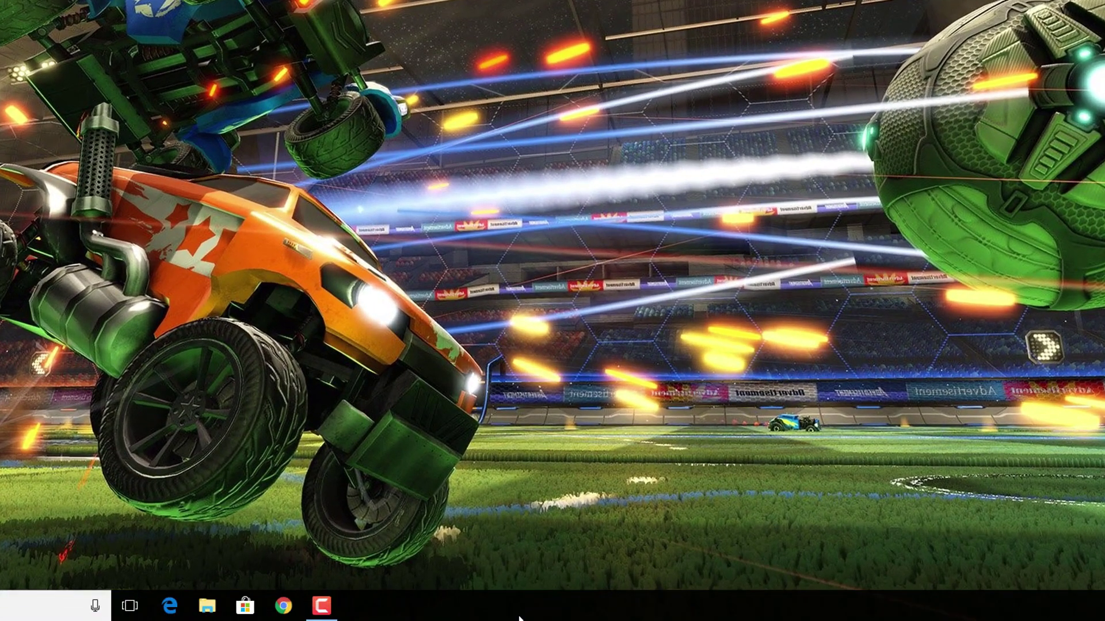
Step: Disable Windows Defender notifications, Spotify, Spotify Web Helper, Realtek, My App Service, MicrosoftRuntime startup entries
{"action": "right_click", "coordinate": [521, 605]}
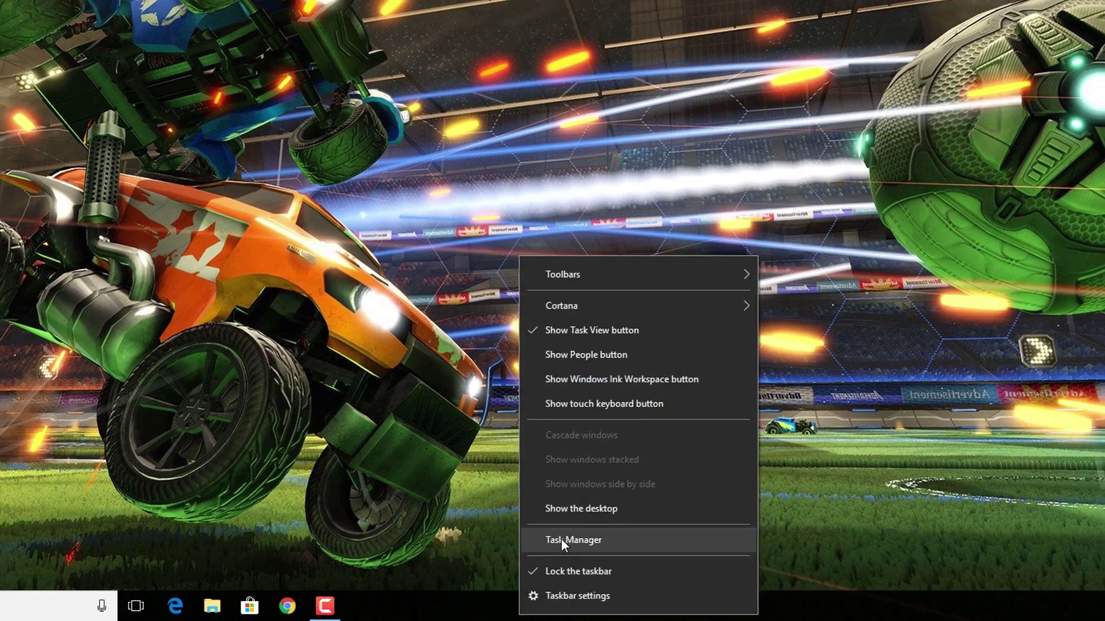
{"action": "left_click", "coordinate": [561, 541]}
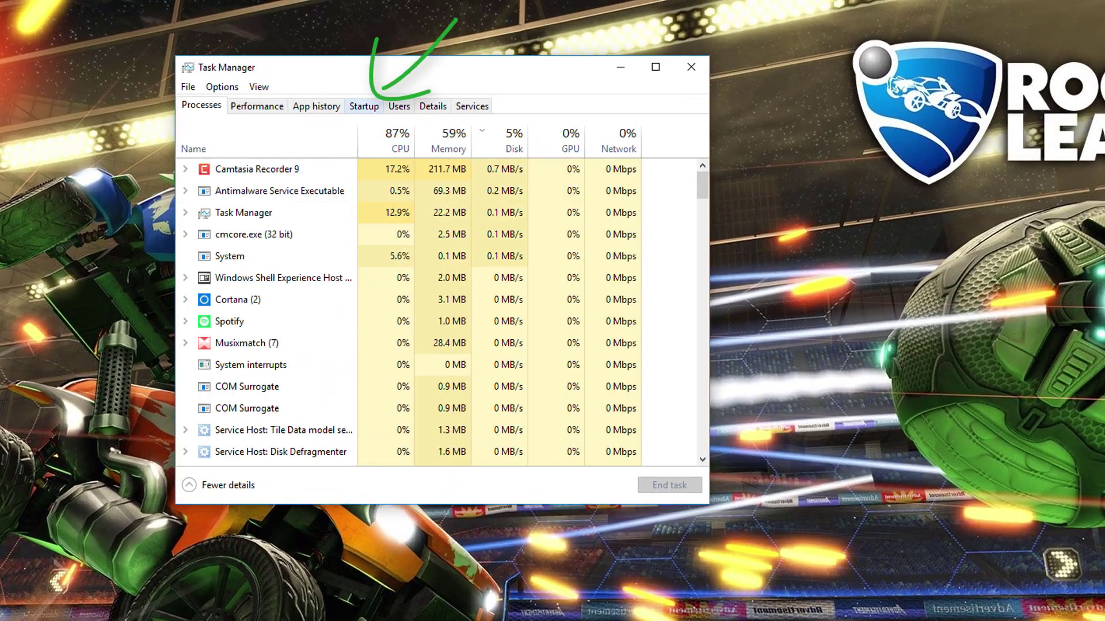
{"action": "left_click", "coordinate": [364, 105]}
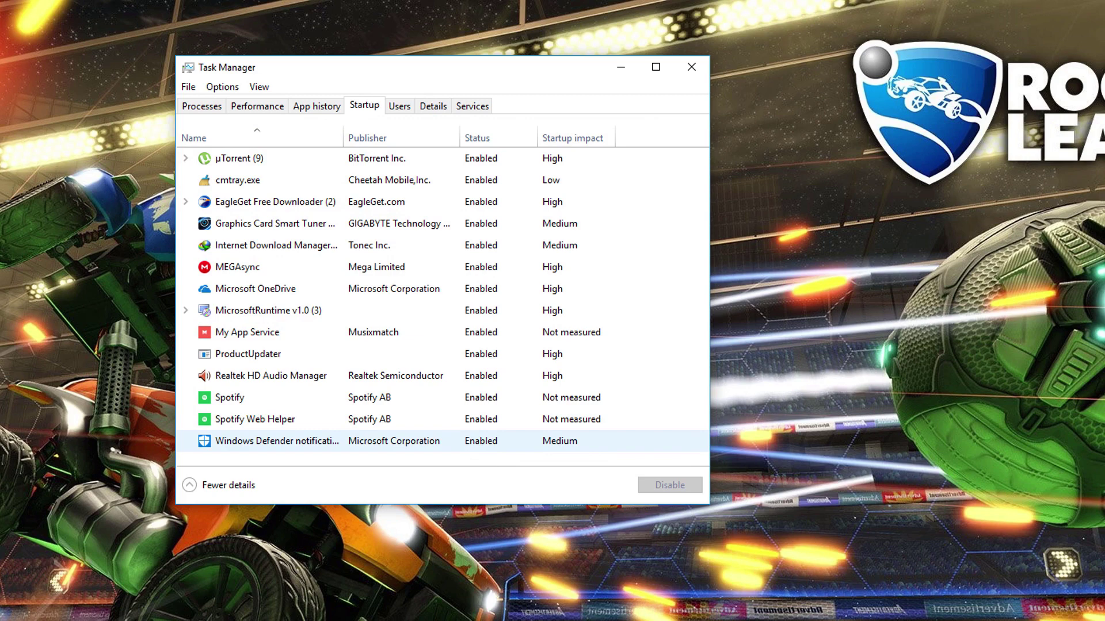
{"action": "left_click", "coordinate": [276, 441]}
{"action": "left_click", "coordinate": [669, 485]}
{"action": "left_click", "coordinate": [276, 418]}
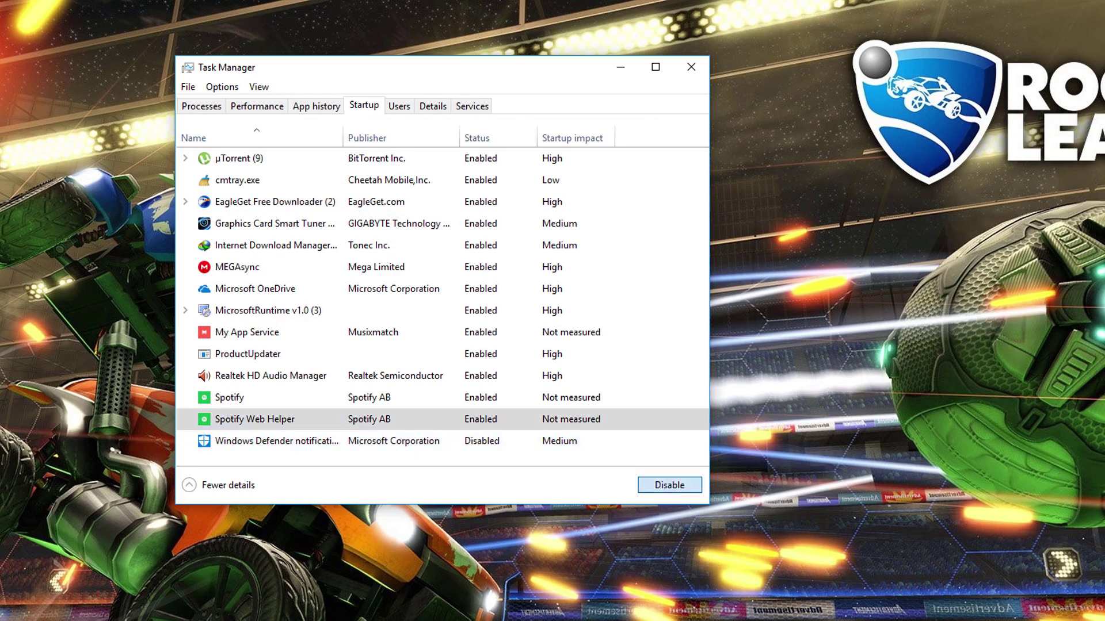
{"action": "left_click", "coordinate": [669, 485]}
{"action": "left_click", "coordinate": [276, 397]}
{"action": "left_click", "coordinate": [669, 485]}
{"action": "left_click", "coordinate": [247, 354]}
{"action": "left_click", "coordinate": [669, 485]}
{"action": "left_click", "coordinate": [246, 332]}
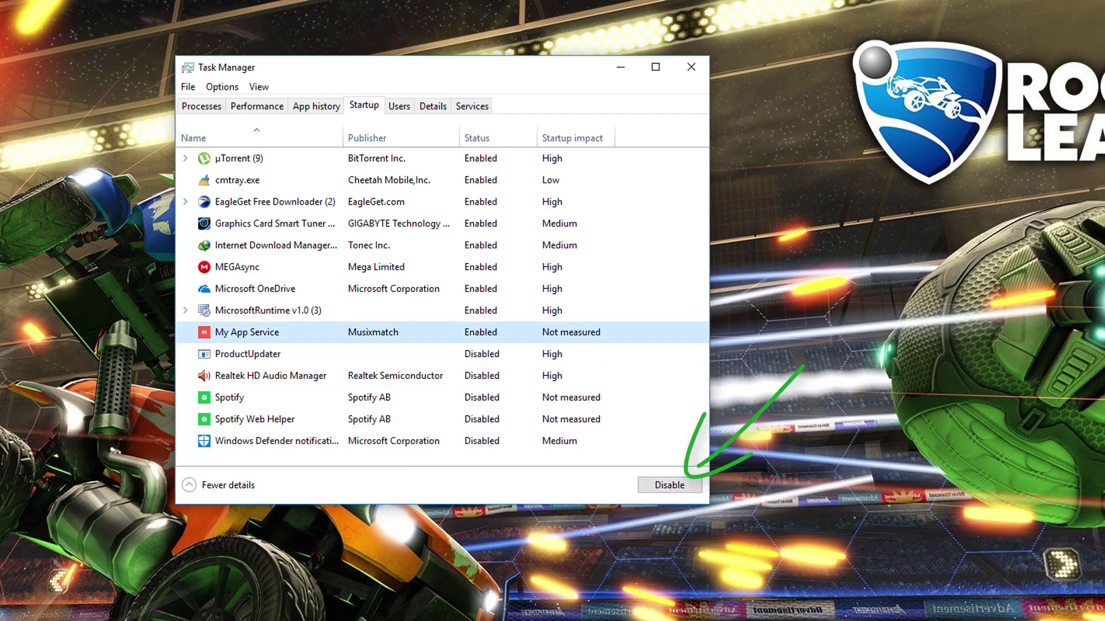
{"action": "left_click", "coordinate": [670, 485]}
{"action": "left_click", "coordinate": [268, 310]}
{"action": "left_click", "coordinate": [669, 485]}
Step: Disable OneDrive, MEGAsync, download manager, GPU tuner, EagleGet, cmtray.exe and µTorrent startup entries
{"action": "left_click", "coordinate": [237, 267]}
{"action": "left_click", "coordinate": [669, 485]}
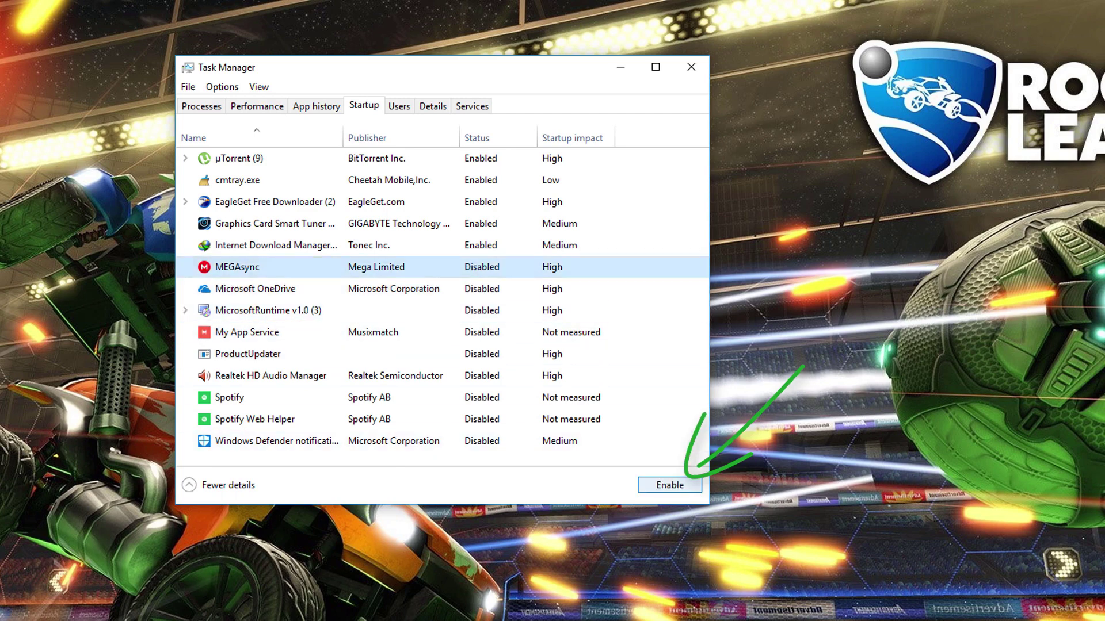
{"action": "left_click", "coordinate": [247, 245]}
{"action": "left_click", "coordinate": [669, 485]}
{"action": "left_click", "coordinate": [248, 223]}
{"action": "left_click", "coordinate": [669, 485]}
{"action": "left_click", "coordinate": [270, 201]}
{"action": "left_click", "coordinate": [669, 485]}
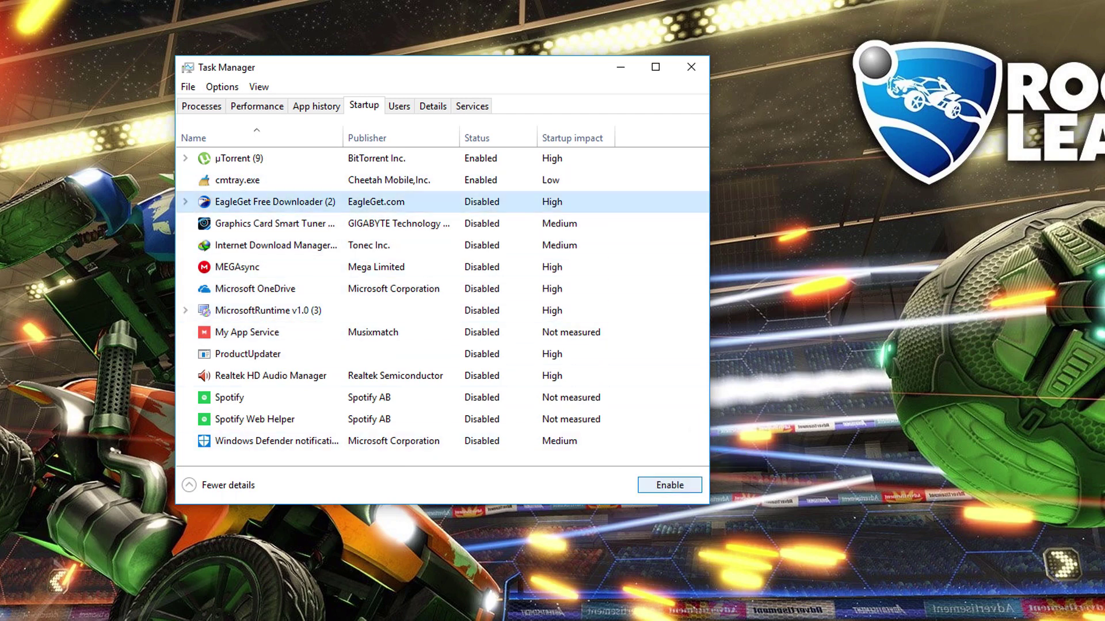
{"action": "left_click", "coordinate": [237, 180]}
{"action": "left_click", "coordinate": [669, 485]}
{"action": "left_click", "coordinate": [239, 158]}
{"action": "left_click", "coordinate": [669, 485]}
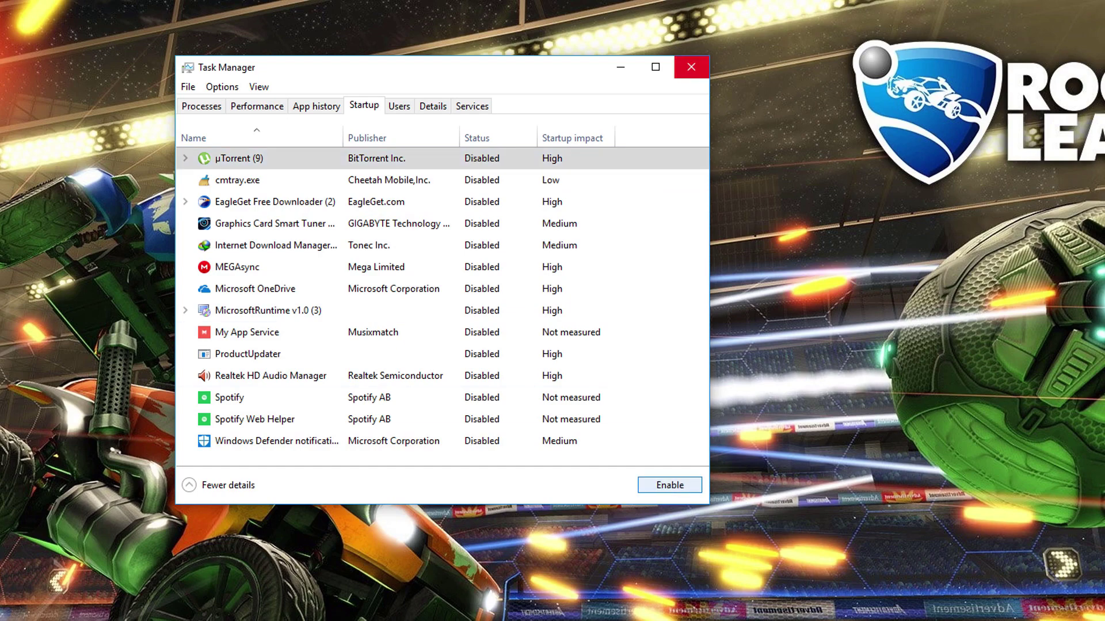
{"action": "left_click", "coordinate": [691, 67]}
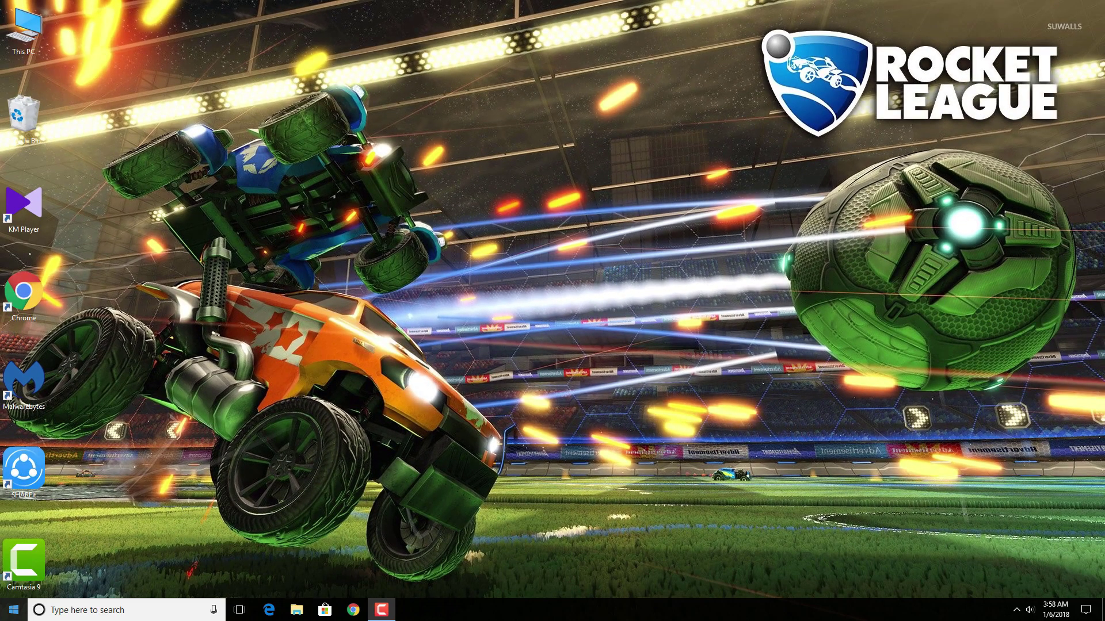
Step: In Privacy settings, turn off advertising ID, language-list access, app launch tracking and suggested content
{"action": "left_click", "coordinate": [13, 610]}
{"action": "left_click", "coordinate": [337, 490]}
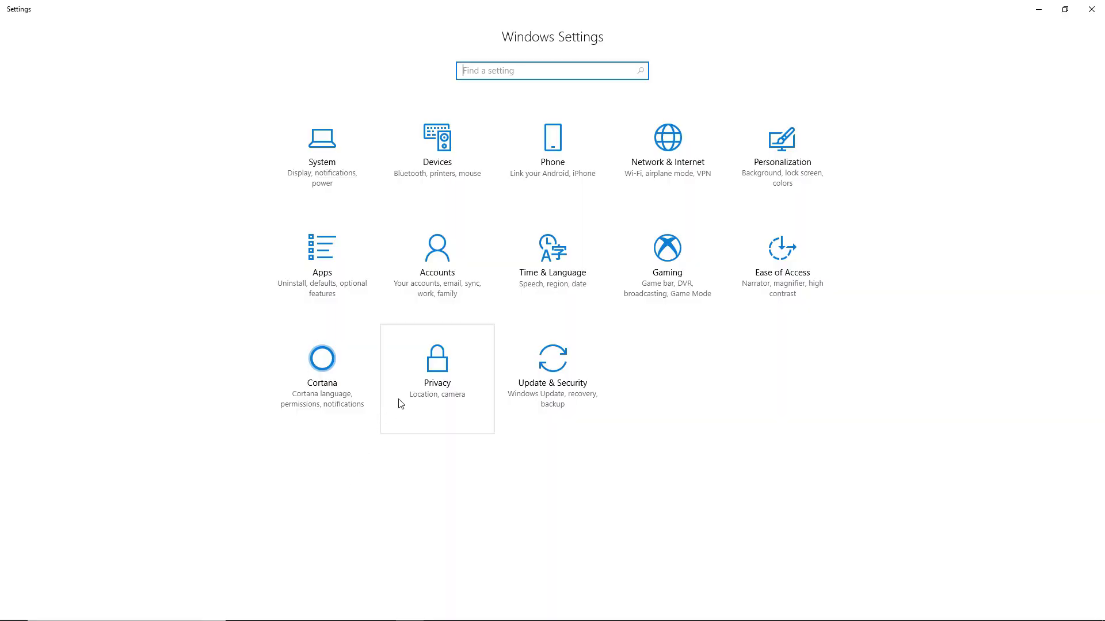
{"action": "left_click", "coordinate": [398, 403]}
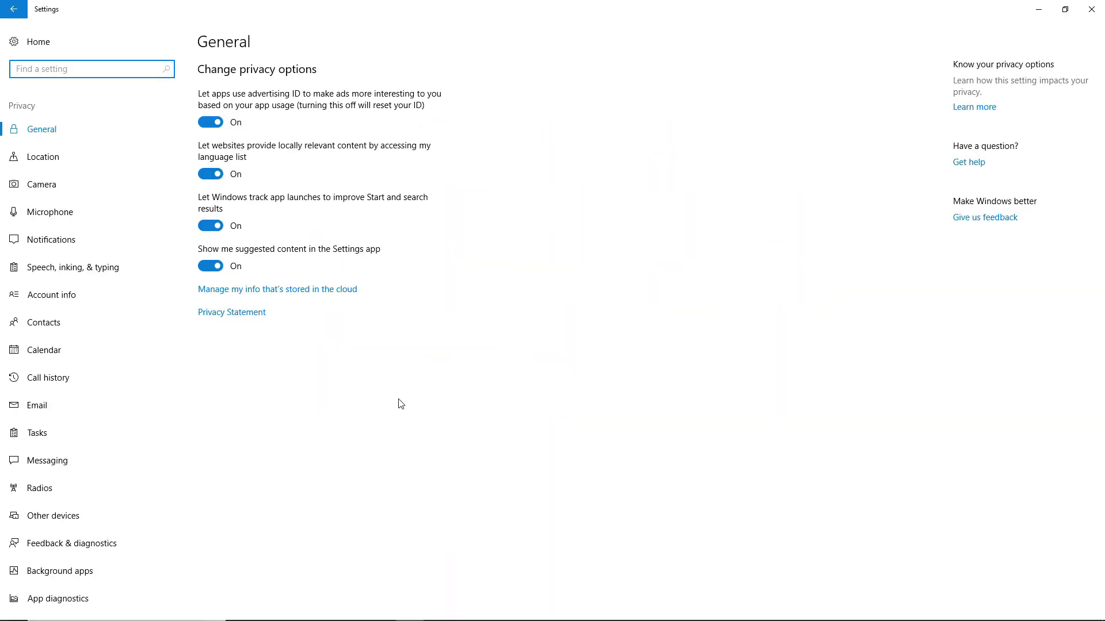
{"action": "left_click", "coordinate": [211, 122]}
{"action": "left_click", "coordinate": [211, 174]}
{"action": "left_click", "coordinate": [210, 226]}
{"action": "left_click", "coordinate": [211, 266]}
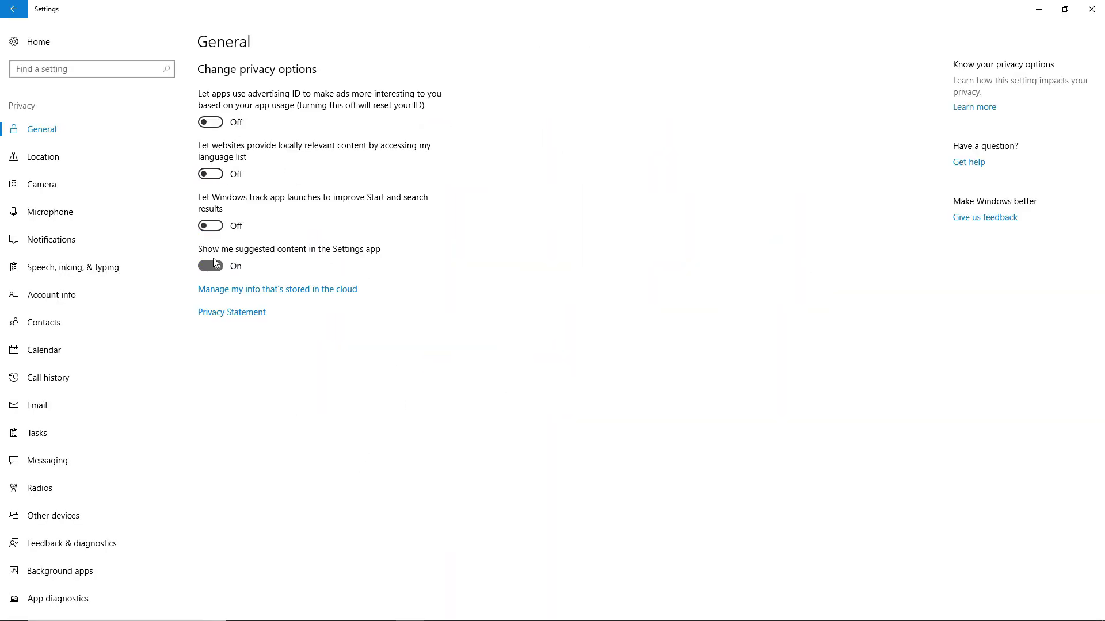
Step: Turn off location, app camera access, and microphone access for apps including Xbox and Take a Test
{"action": "left_click", "coordinate": [63, 161]}
{"action": "left_click", "coordinate": [211, 206]}
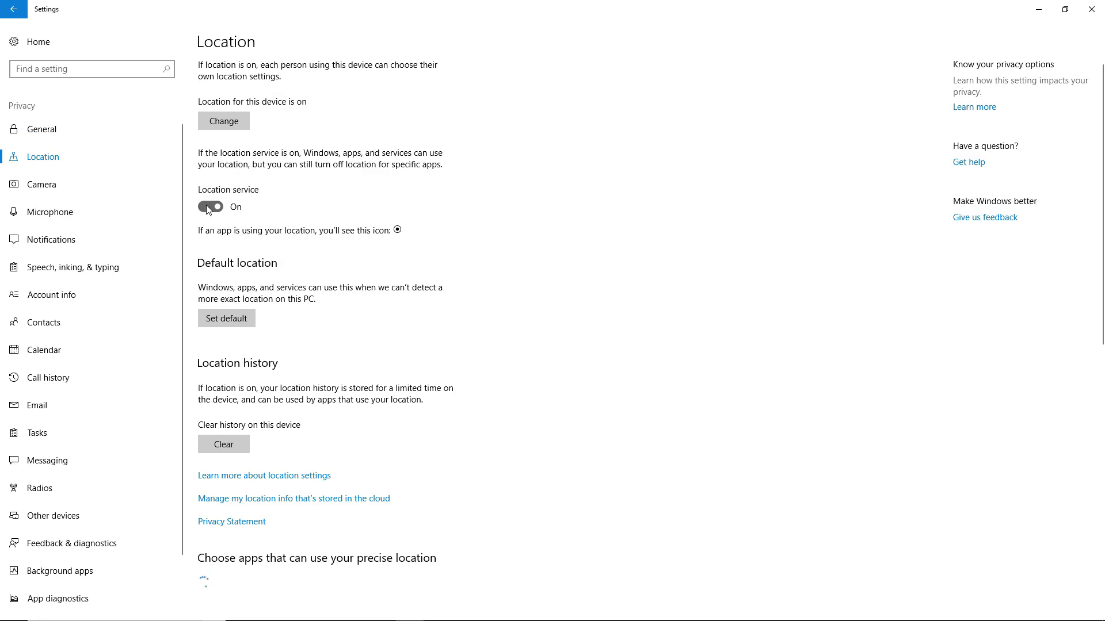
{"action": "left_click", "coordinate": [115, 184]}
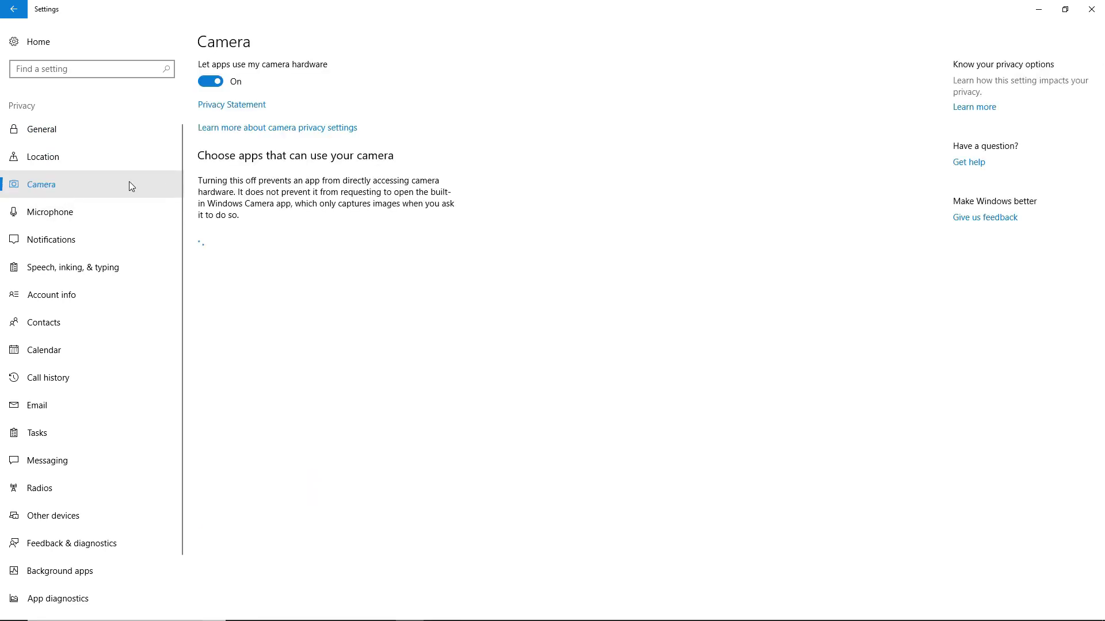
{"action": "left_click", "coordinate": [216, 84]}
{"action": "left_click", "coordinate": [77, 211]}
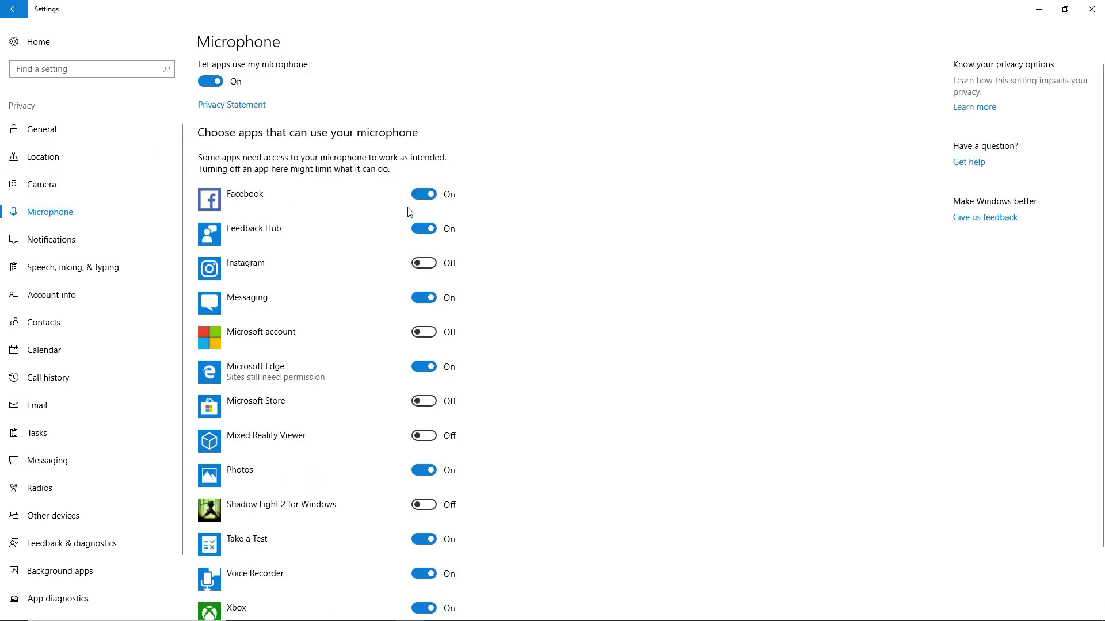
{"action": "left_click", "coordinate": [424, 297]}
{"action": "scroll", "coordinate": [438, 288], "scroll_direction": "down", "scroll_amount": 2}
{"action": "left_click", "coordinate": [424, 395]}
{"action": "left_click", "coordinate": [427, 533]}
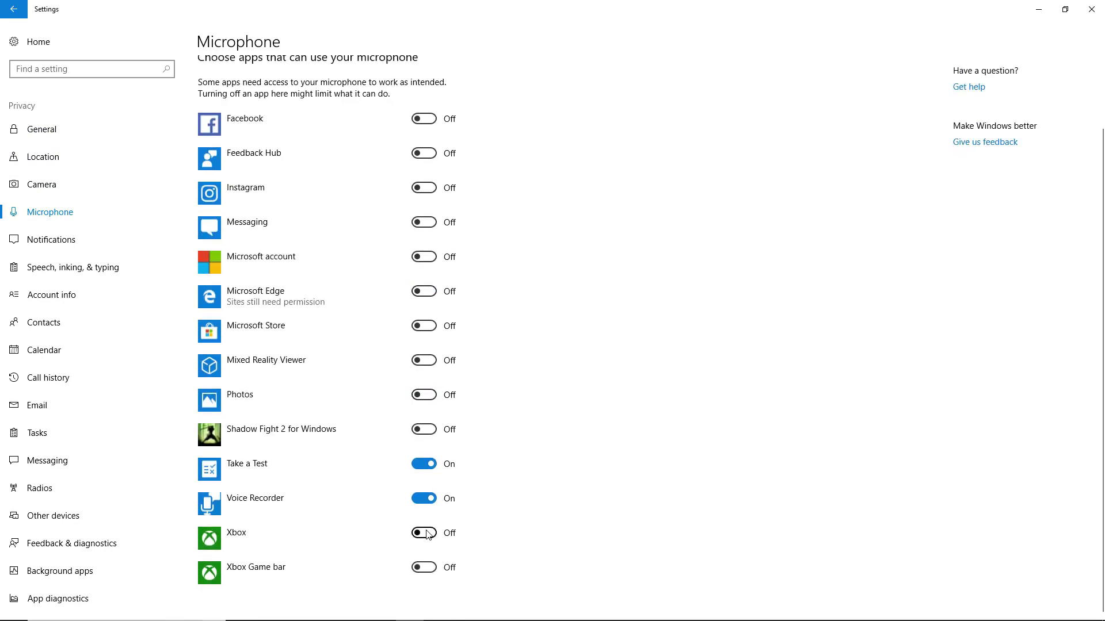
{"action": "left_click", "coordinate": [424, 498]}
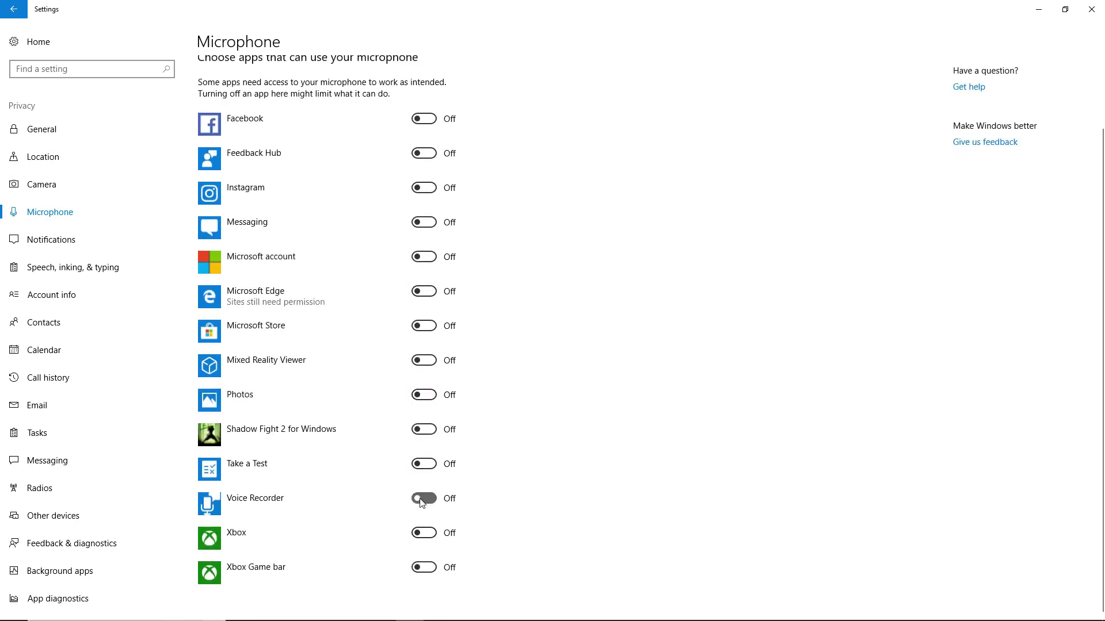
Step: Turn off speech services and app access to account info, contacts and calendar
{"action": "left_click", "coordinate": [87, 268]}
{"action": "left_click", "coordinate": [235, 234]}
{"action": "left_click", "coordinate": [347, 197]}
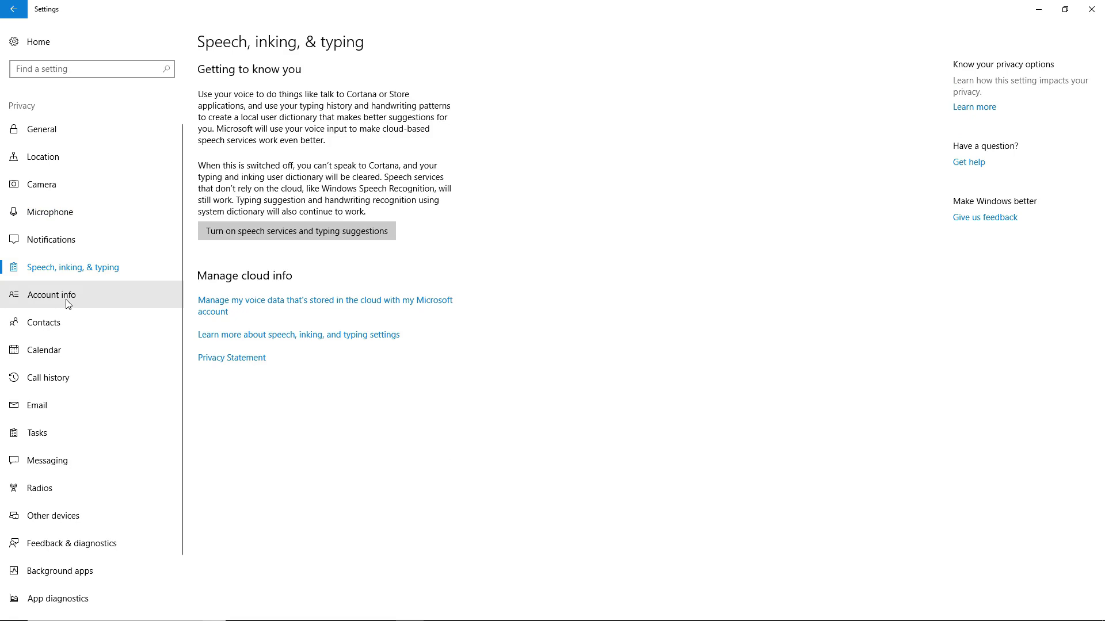
{"action": "left_click", "coordinate": [52, 294]}
{"action": "left_click", "coordinate": [217, 85]}
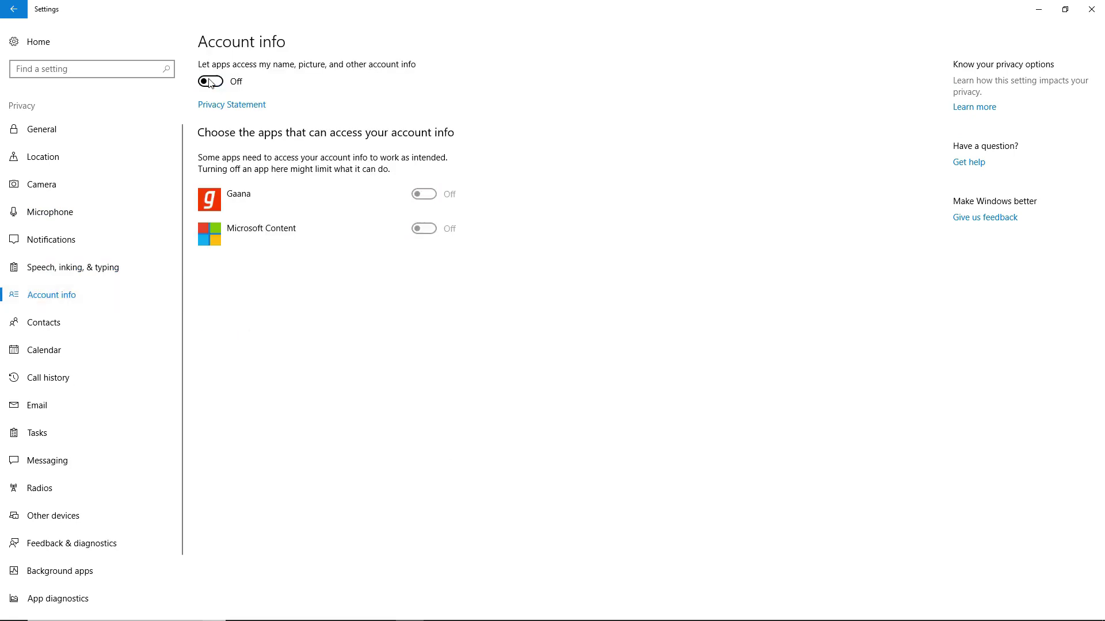
{"action": "left_click", "coordinate": [67, 324]}
{"action": "left_click", "coordinate": [217, 81]}
{"action": "left_click", "coordinate": [93, 350]}
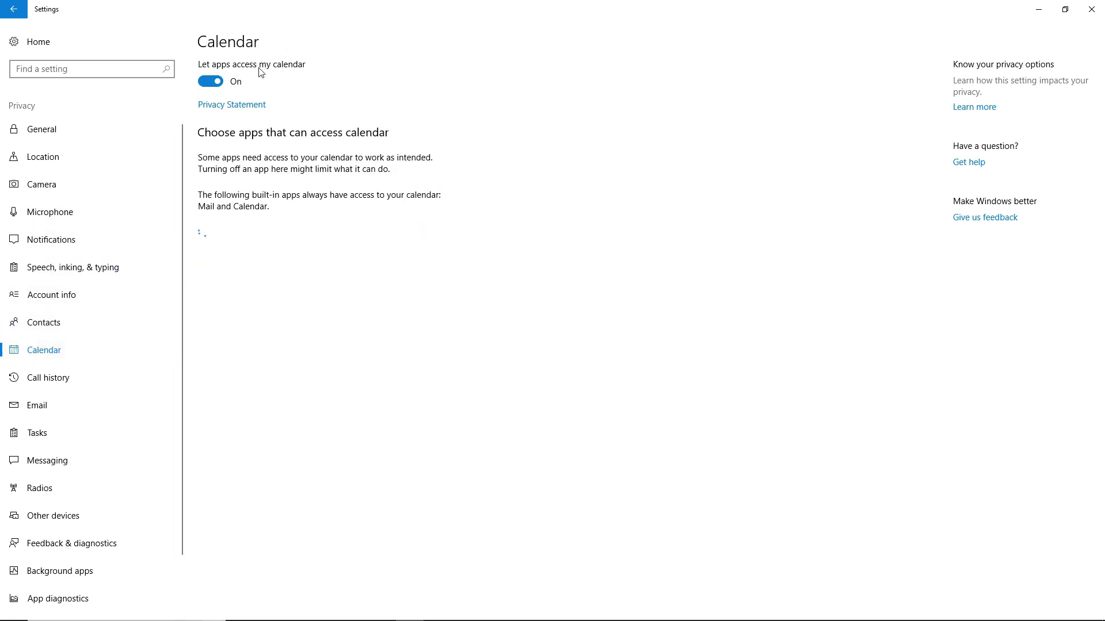
{"action": "left_click", "coordinate": [217, 81]}
Step: Stop apps from reading or sending messages and from controlling radios
{"action": "left_click", "coordinate": [51, 377]}
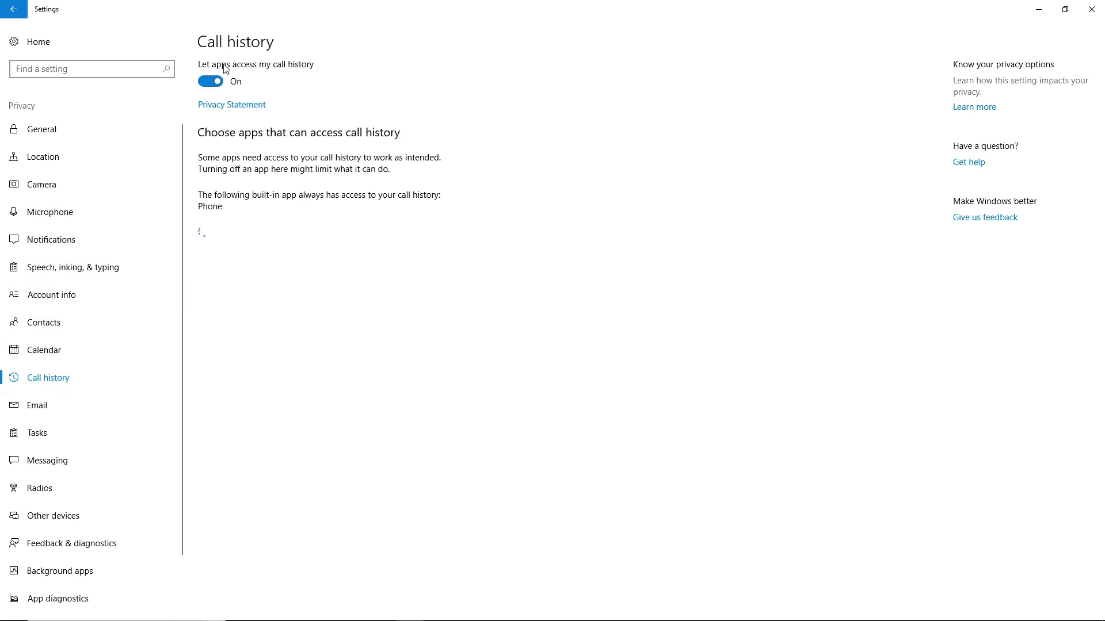
{"action": "left_click", "coordinate": [75, 457]}
{"action": "left_click", "coordinate": [211, 81]}
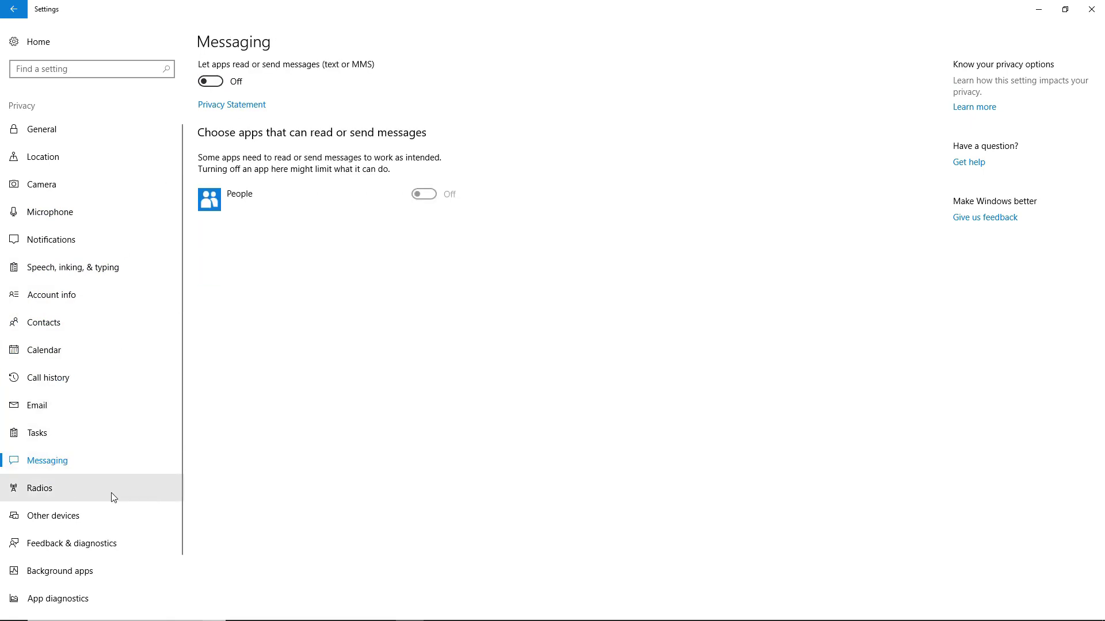
{"action": "left_click", "coordinate": [109, 489]}
{"action": "left_click", "coordinate": [218, 131]}
Step: Stop all apps running in the background and close Settings
{"action": "left_click", "coordinate": [119, 571]}
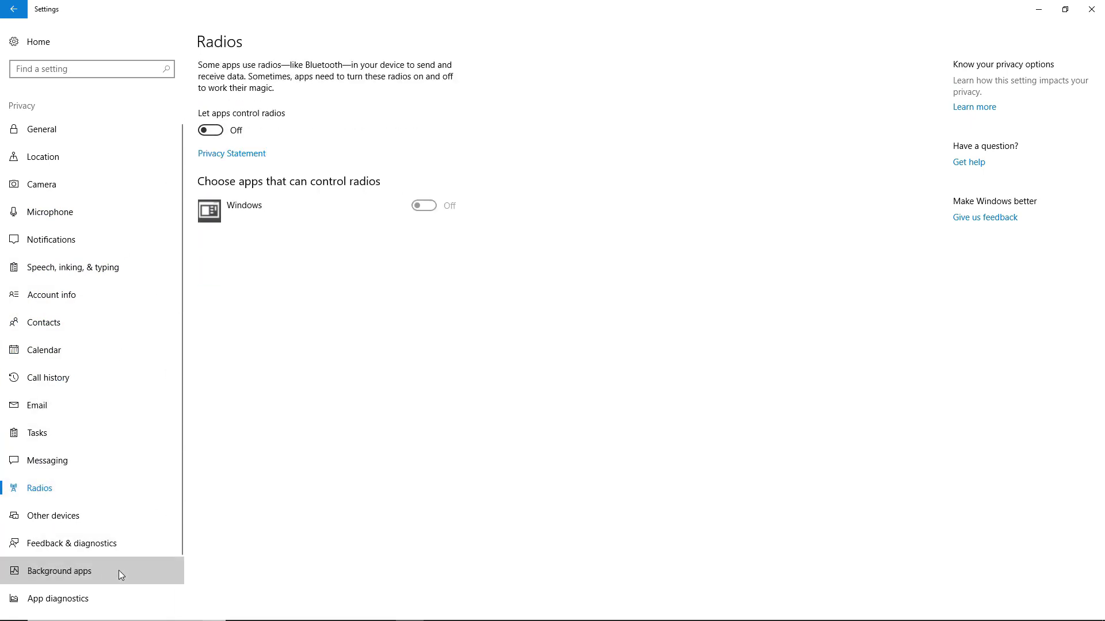
{"action": "scroll", "coordinate": [236, 466], "scroll_direction": "down", "scroll_amount": 3}
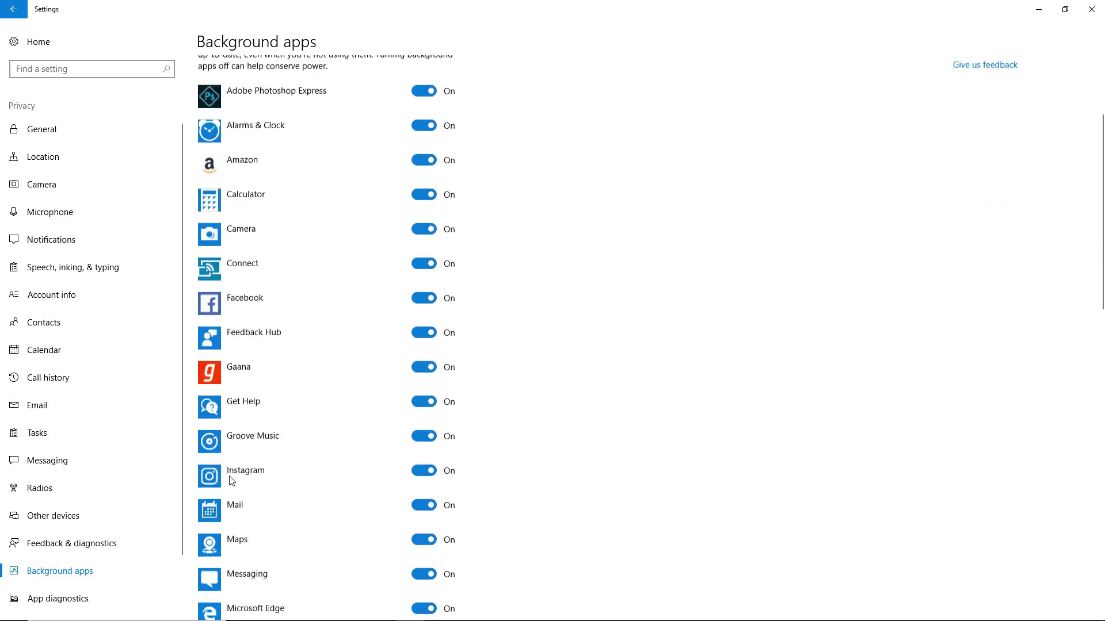
{"action": "scroll", "coordinate": [238, 454], "scroll_direction": "down", "scroll_amount": 4}
{"action": "scroll", "coordinate": [240, 457], "scroll_direction": "down", "scroll_amount": 3}
{"action": "scroll", "coordinate": [239, 455], "scroll_direction": "down", "scroll_amount": 3}
{"action": "scroll", "coordinate": [238, 452], "scroll_direction": "down", "scroll_amount": 3}
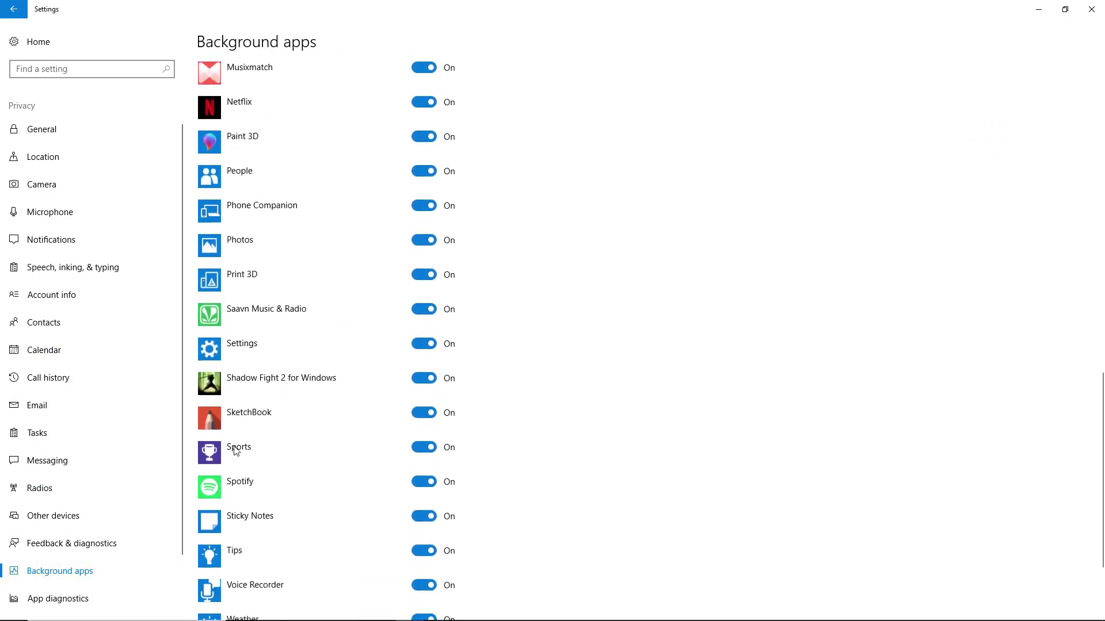
{"action": "scroll", "coordinate": [237, 449], "scroll_direction": "down", "scroll_amount": 2}
{"action": "scroll", "coordinate": [253, 446], "scroll_direction": "up", "scroll_amount": 10}
{"action": "scroll", "coordinate": [230, 451], "scroll_direction": "up", "scroll_amount": 10}
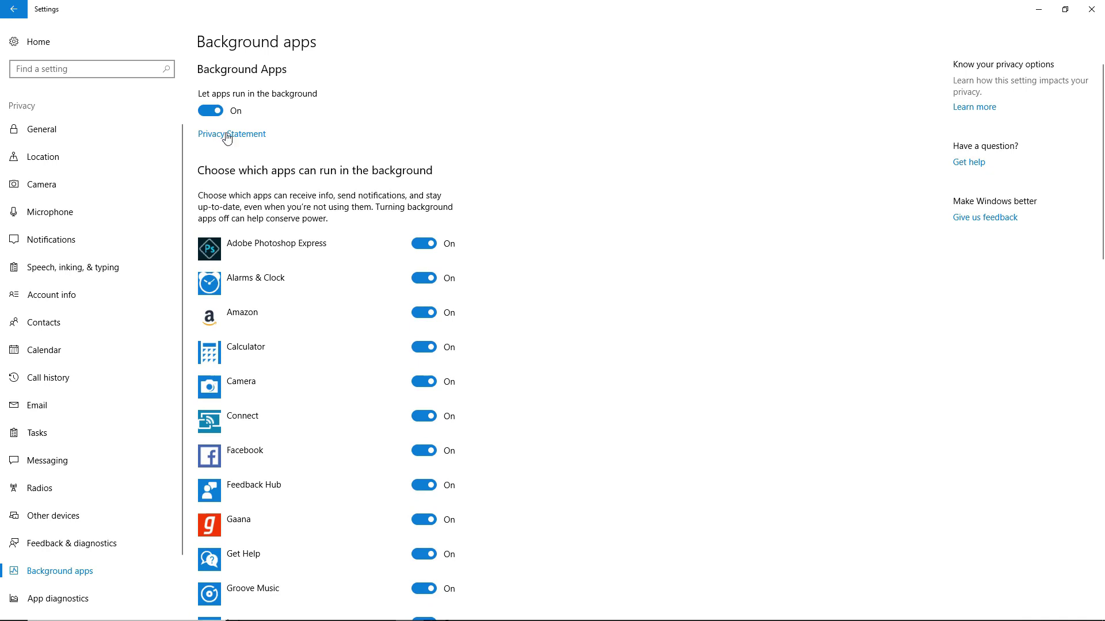
{"action": "left_click", "coordinate": [219, 113]}
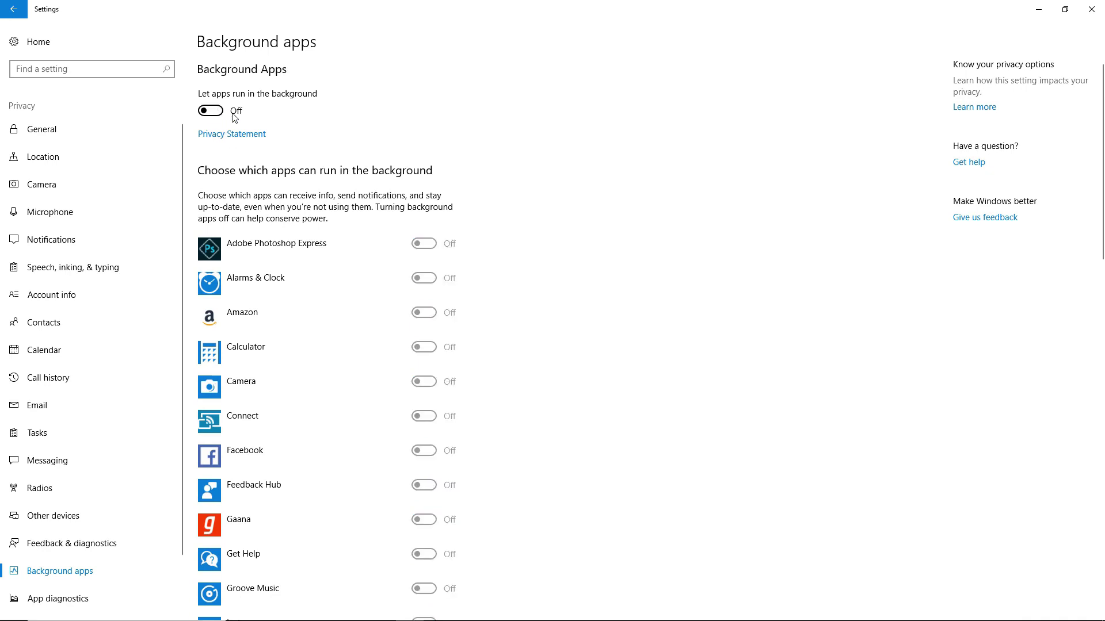
{"action": "scroll", "coordinate": [265, 116], "scroll_direction": "down", "scroll_amount": 1}
{"action": "scroll", "coordinate": [286, 129], "scroll_direction": "down", "scroll_amount": 2}
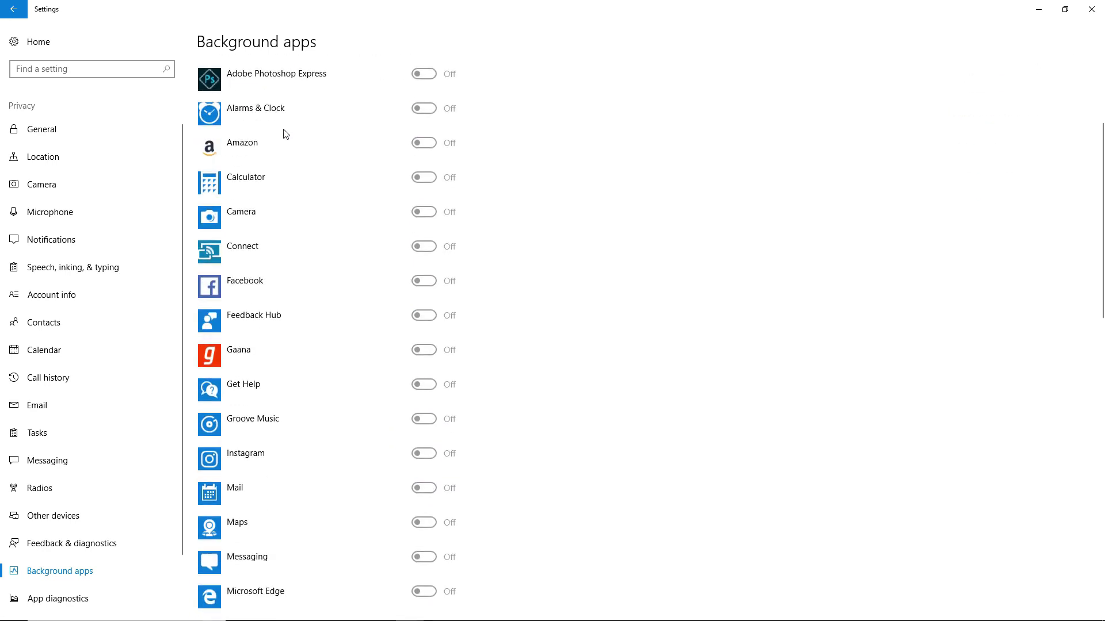
{"action": "left_click", "coordinate": [1091, 9]}
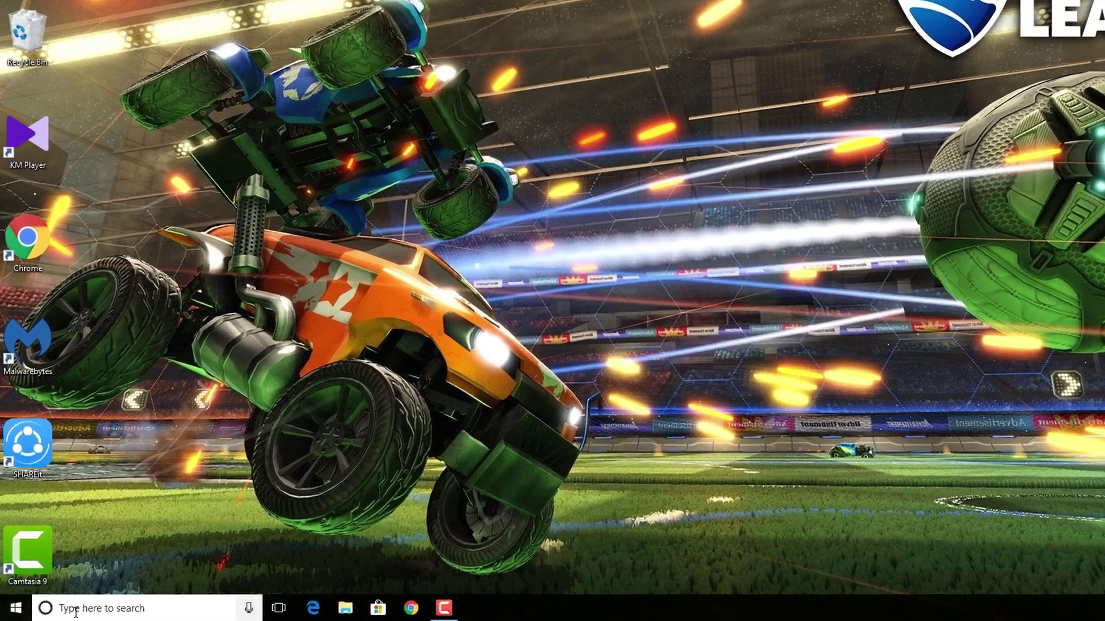
Step: Find the System page through search and open the Performance Options from Advanced system settings
{"action": "left_click", "coordinate": [65, 615]}
{"action": "type", "text": "system"}
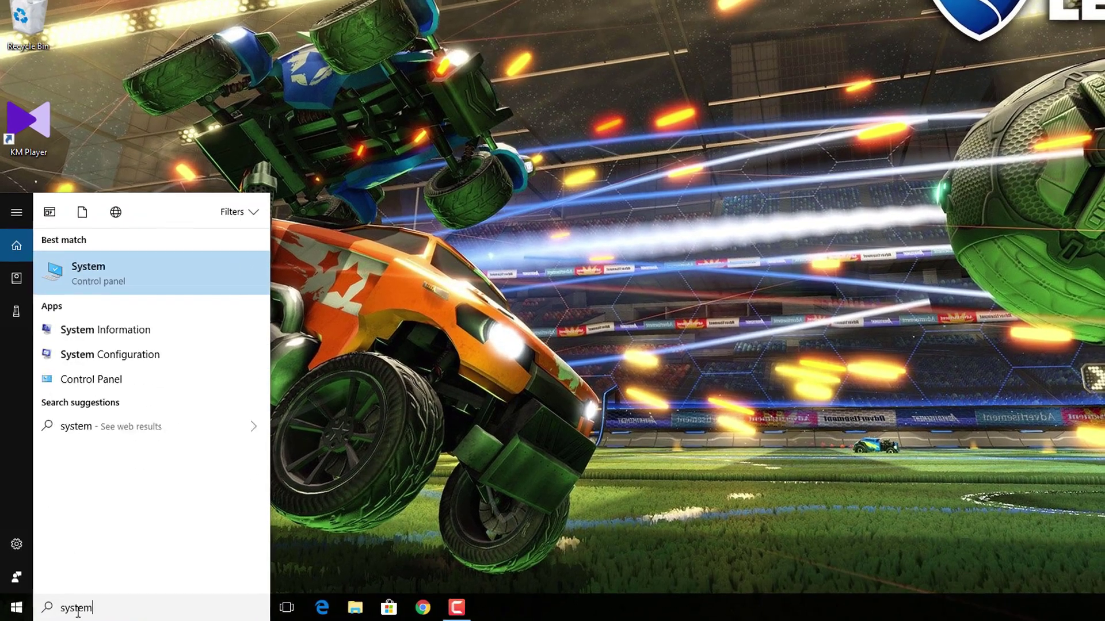
{"action": "left_click", "coordinate": [113, 319]}
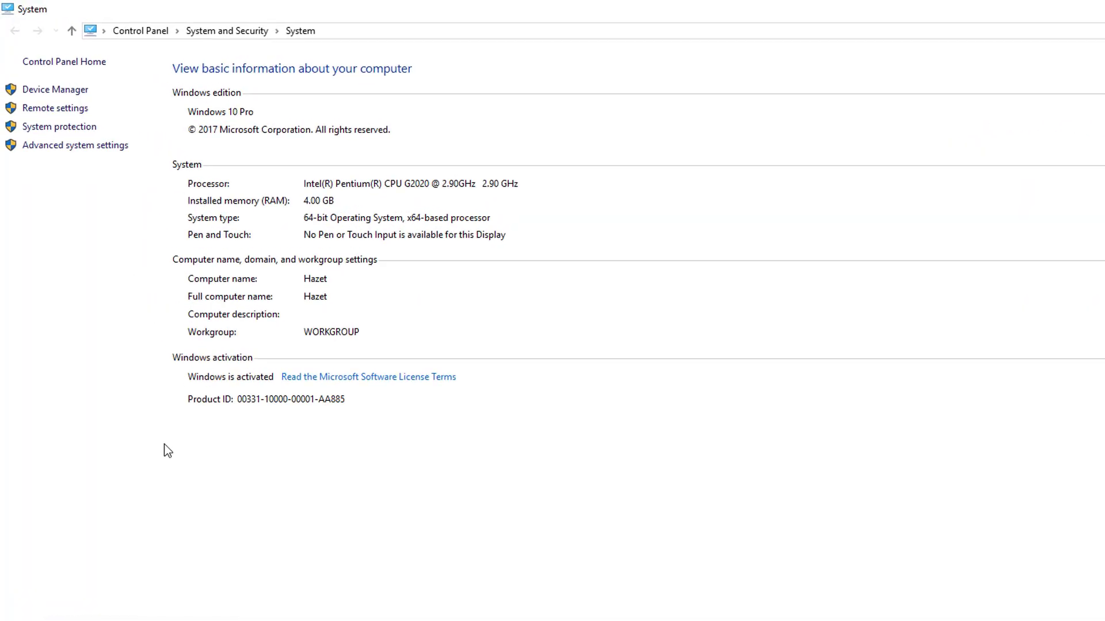
{"action": "left_click", "coordinate": [65, 122]}
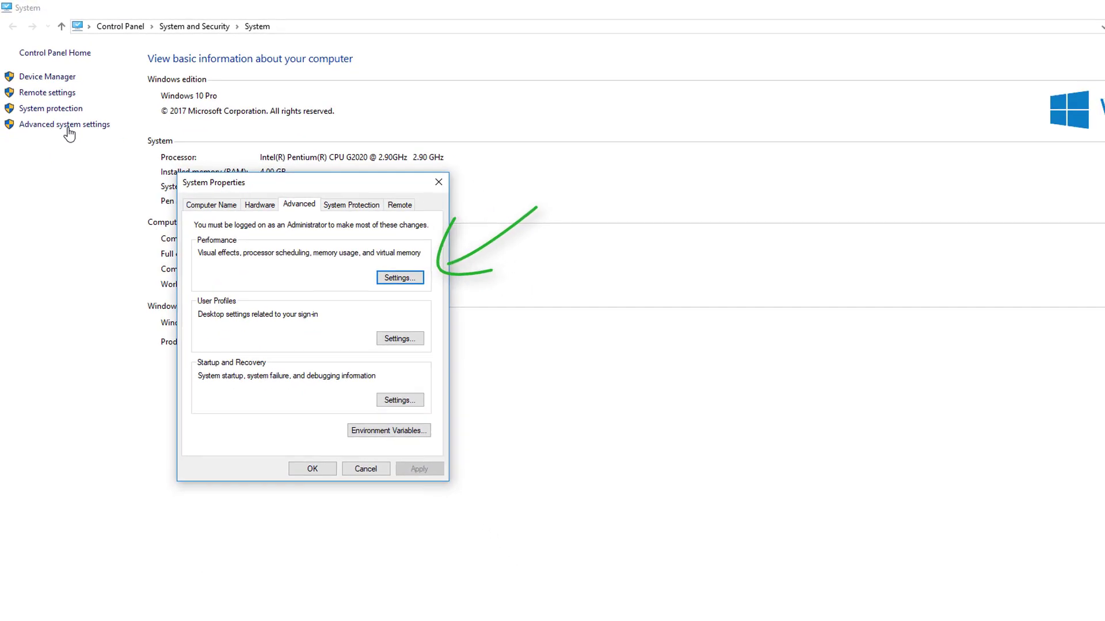
{"action": "key", "text": "Return"}
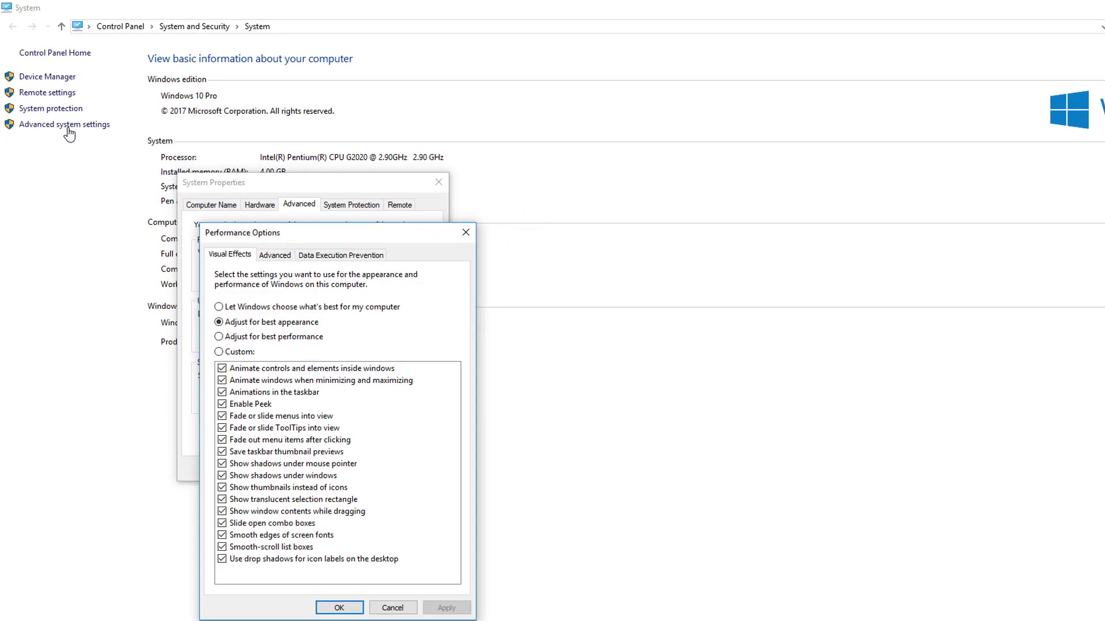
Step: Choose best performance but keep font smoothing, window and pointer shadows, and thumbnails, then apply
{"action": "key", "text": "alt+p"}
{"action": "key", "text": "space"}
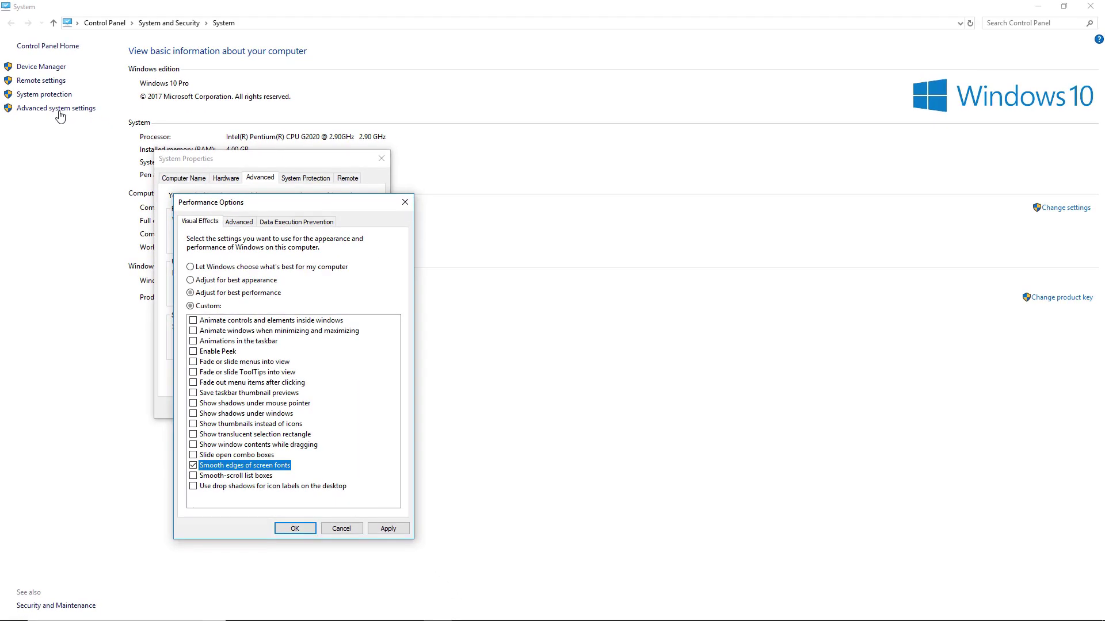
{"action": "key", "text": "Up"}
{"action": "key", "text": "Up"}
{"action": "key", "text": "Up"}
{"action": "key", "text": "space"}
{"action": "key", "text": "Up"}
{"action": "key", "text": "space"}
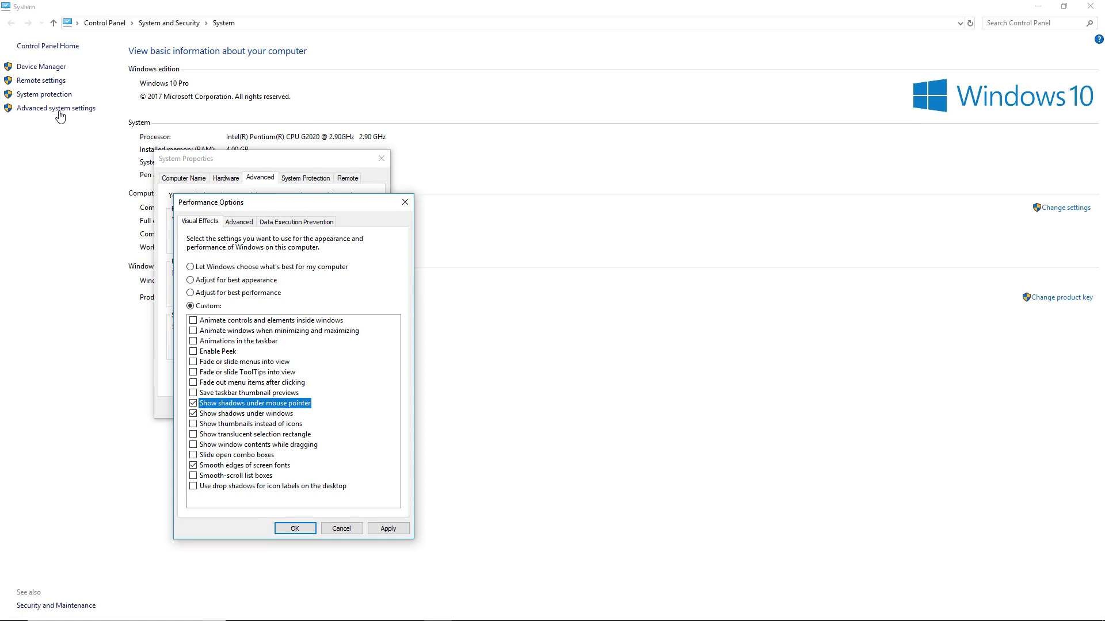
{"action": "key", "text": "Down"}
{"action": "key", "text": "Down"}
{"action": "key", "text": "space"}
{"action": "key", "text": "alt+a"}
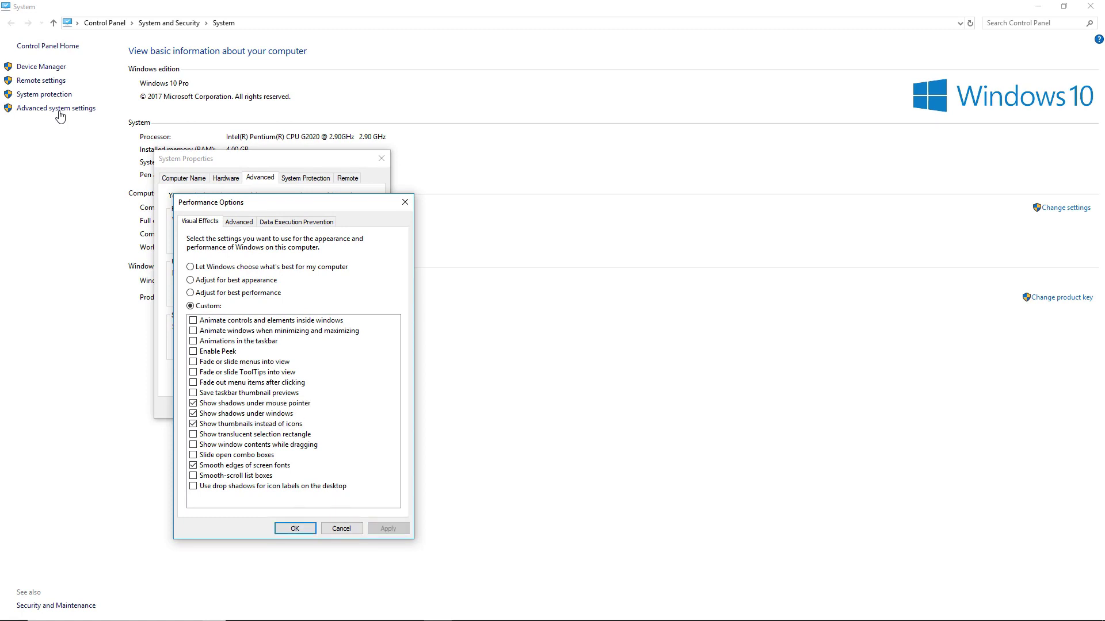
{"action": "key", "text": "Return"}
{"action": "key", "text": "Return"}
Step: Launch System Configuration from the Run dialog
{"action": "left_click", "coordinate": [1090, 6]}
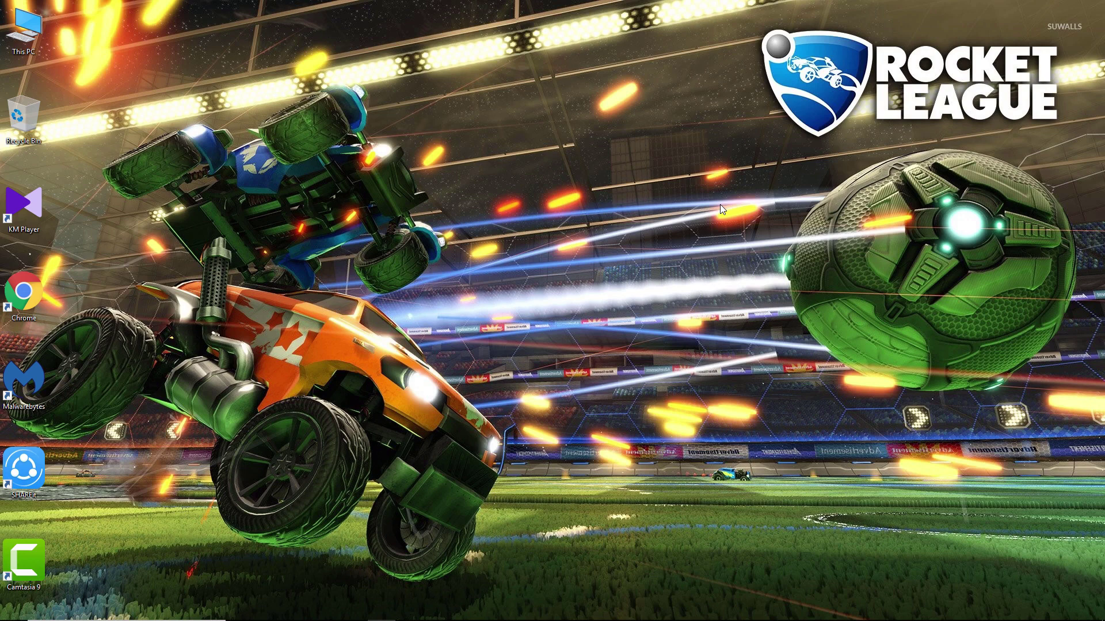
{"action": "left_click", "coordinate": [65, 610]}
{"action": "type", "text": "run"}
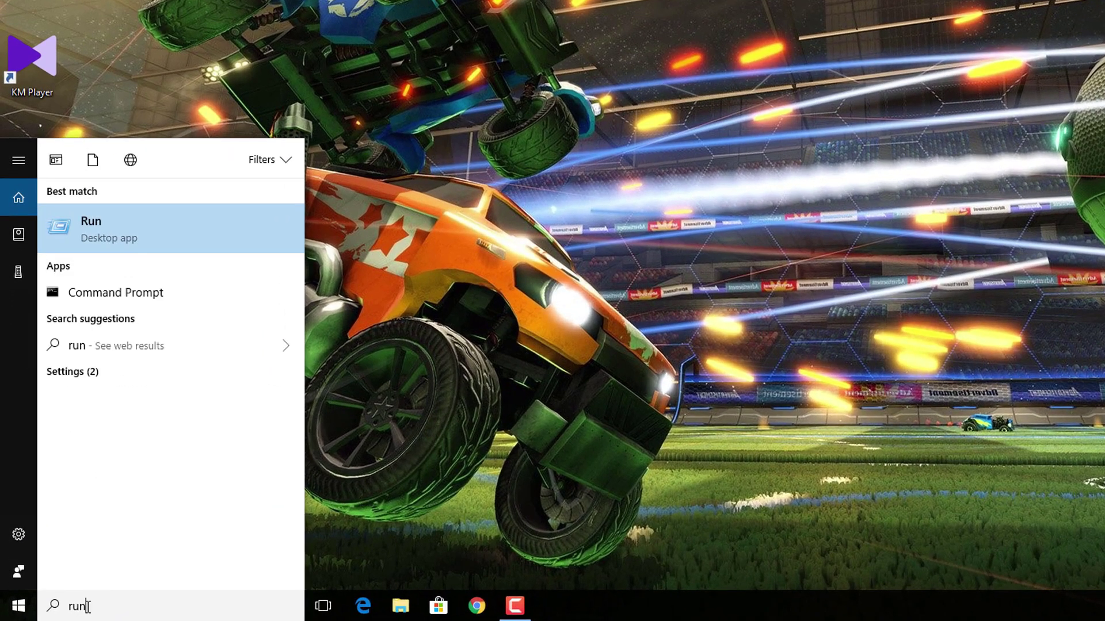
{"action": "left_click", "coordinate": [132, 238]}
{"action": "type", "text": "mscon"}
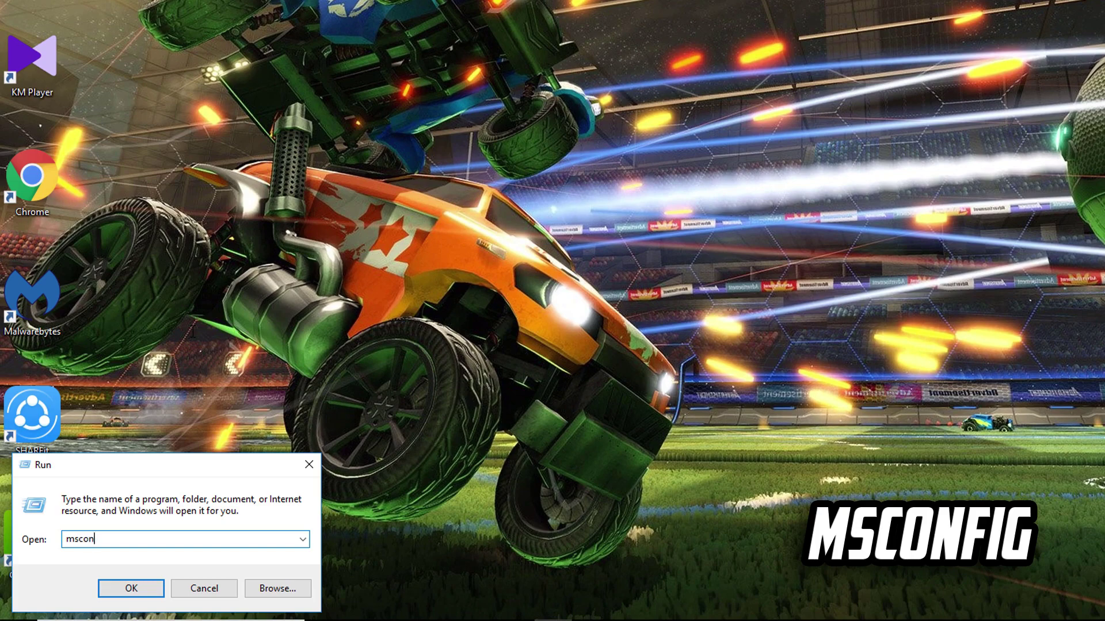
{"action": "type", "text": "g"}
{"action": "key", "text": "Return"}
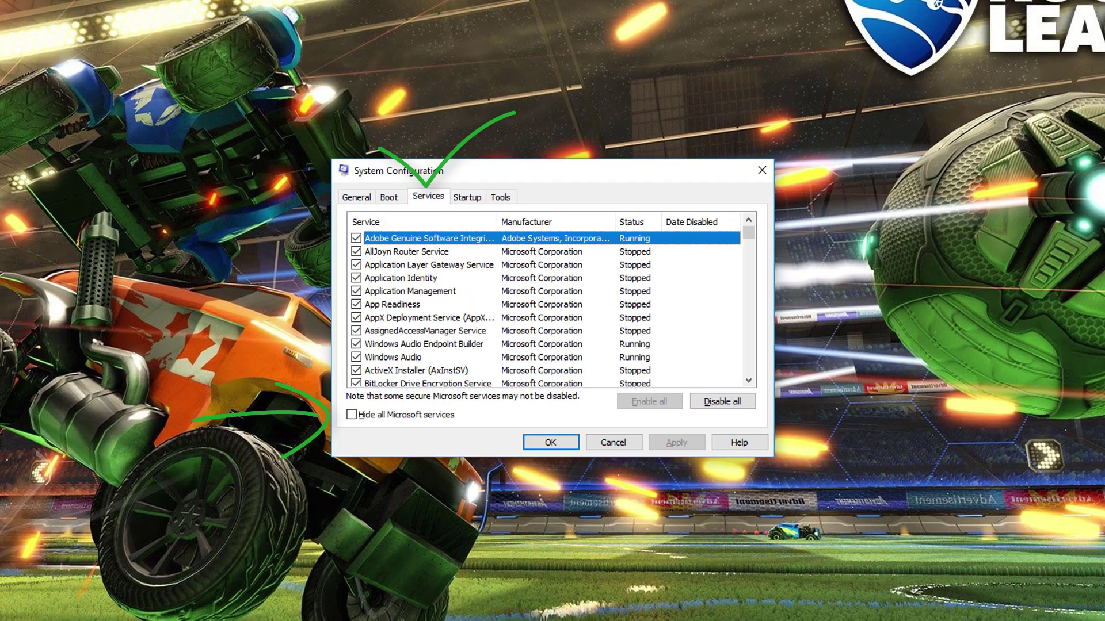
Step: Hide all Microsoft services, disable the unneeded third-party services, apply, and restart the computer
{"action": "key", "text": "alt+h"}
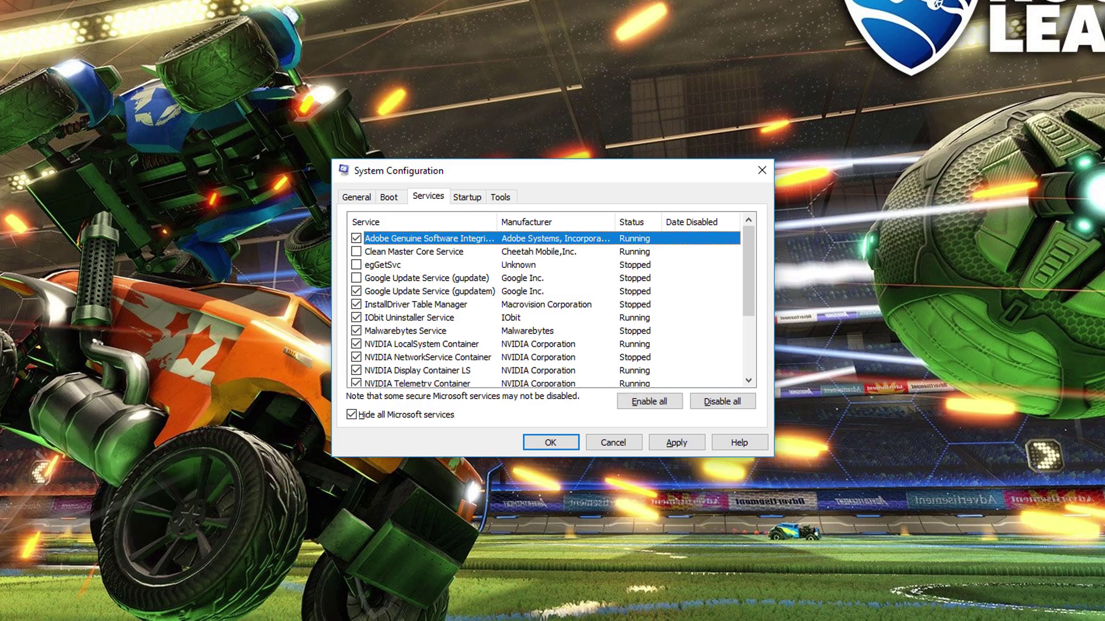
{"action": "scroll", "coordinate": [552, 305], "scroll_direction": "down", "scroll_amount": 3}
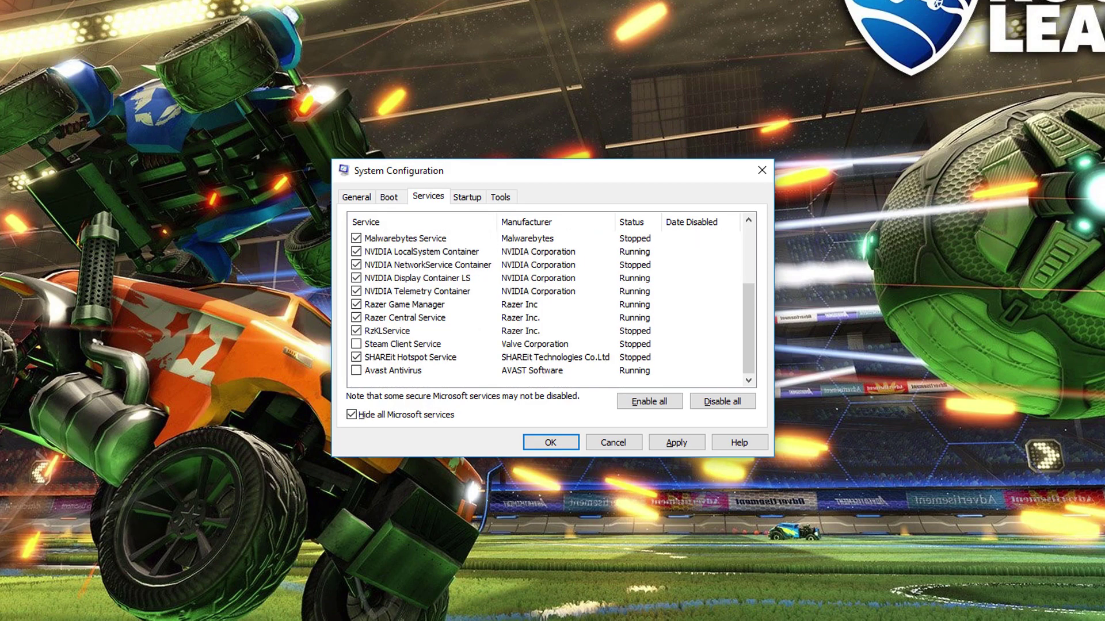
{"action": "key", "text": "Return"}
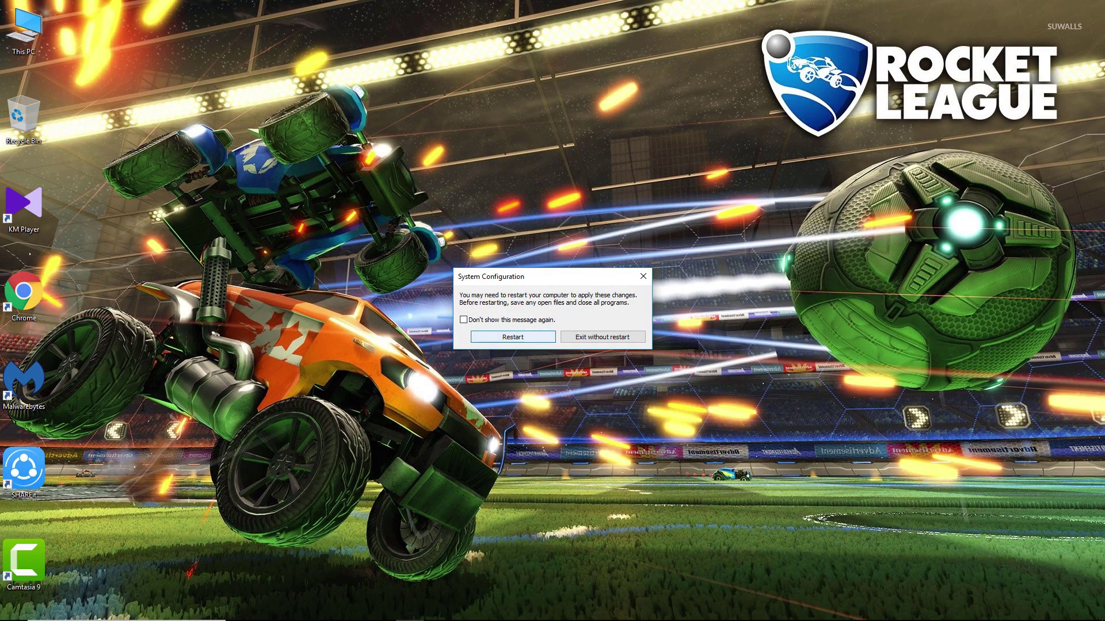
{"action": "left_click", "coordinate": [513, 337]}
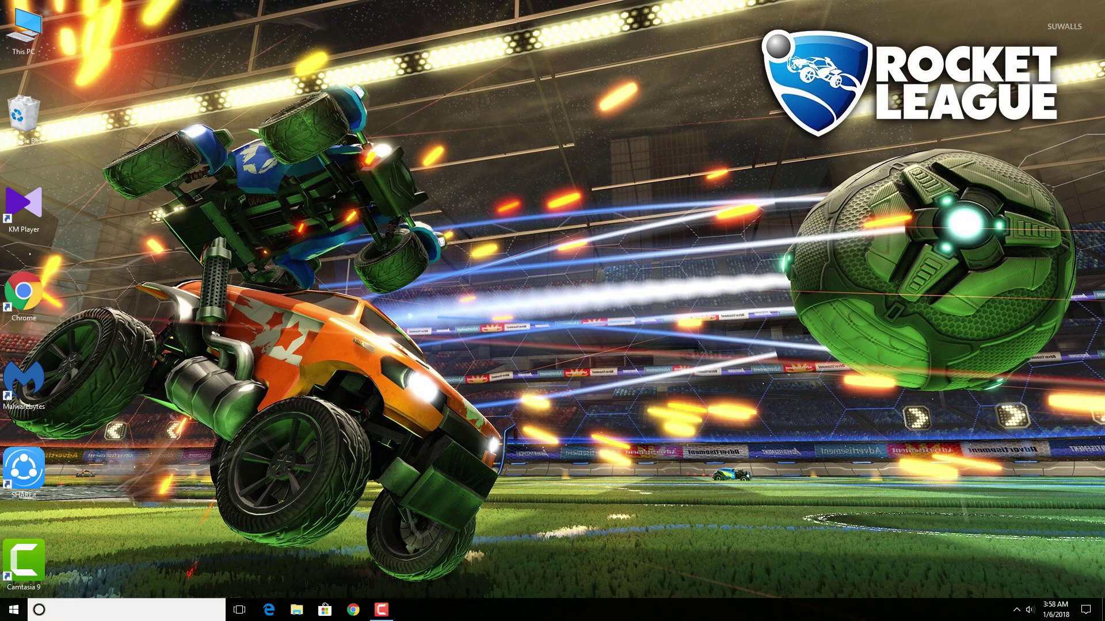
Step: Launch GeForce Experience from the NVIDIA Corporation folder in the Start menu
{"action": "key", "text": "super"}
{"action": "scroll", "coordinate": [118, 457], "scroll_direction": "down", "scroll_amount": 1}
{"action": "scroll", "coordinate": [117, 457], "scroll_direction": "down", "scroll_amount": 5}
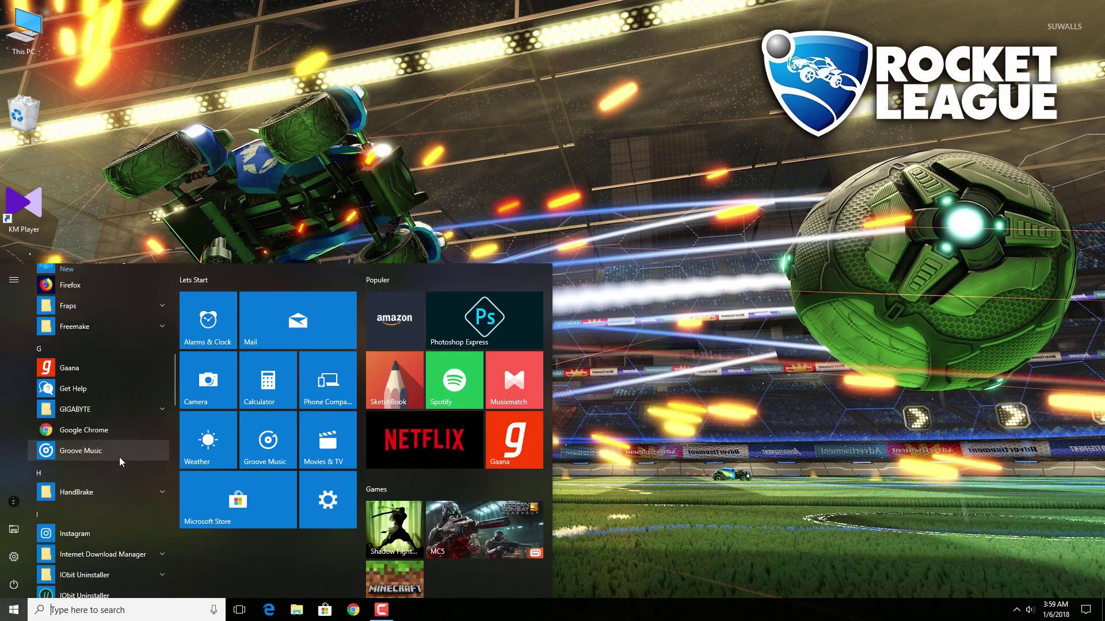
{"action": "scroll", "coordinate": [119, 457], "scroll_direction": "down", "scroll_amount": 5}
{"action": "scroll", "coordinate": [120, 440], "scroll_direction": "down", "scroll_amount": 3}
{"action": "scroll", "coordinate": [123, 439], "scroll_direction": "down", "scroll_amount": 3}
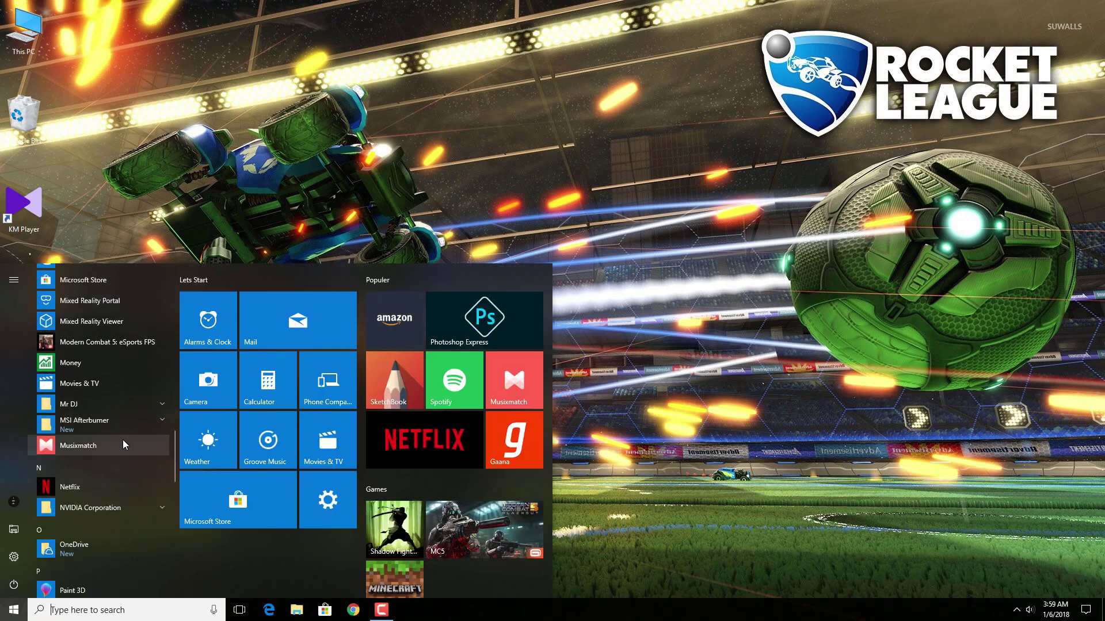
{"action": "left_click", "coordinate": [99, 459]}
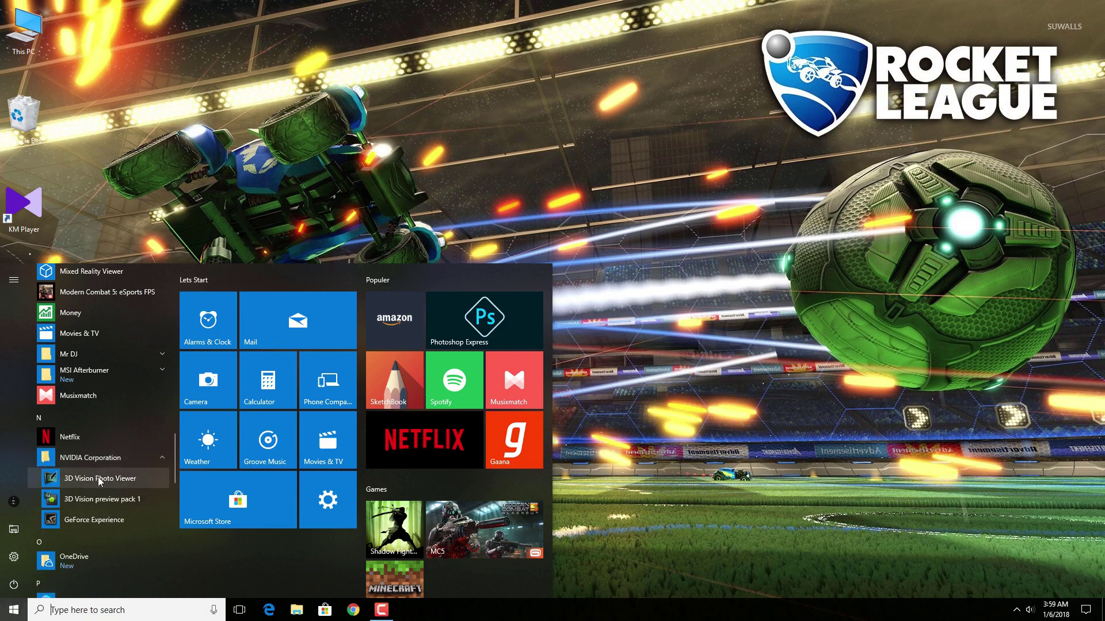
{"action": "left_click", "coordinate": [91, 513]}
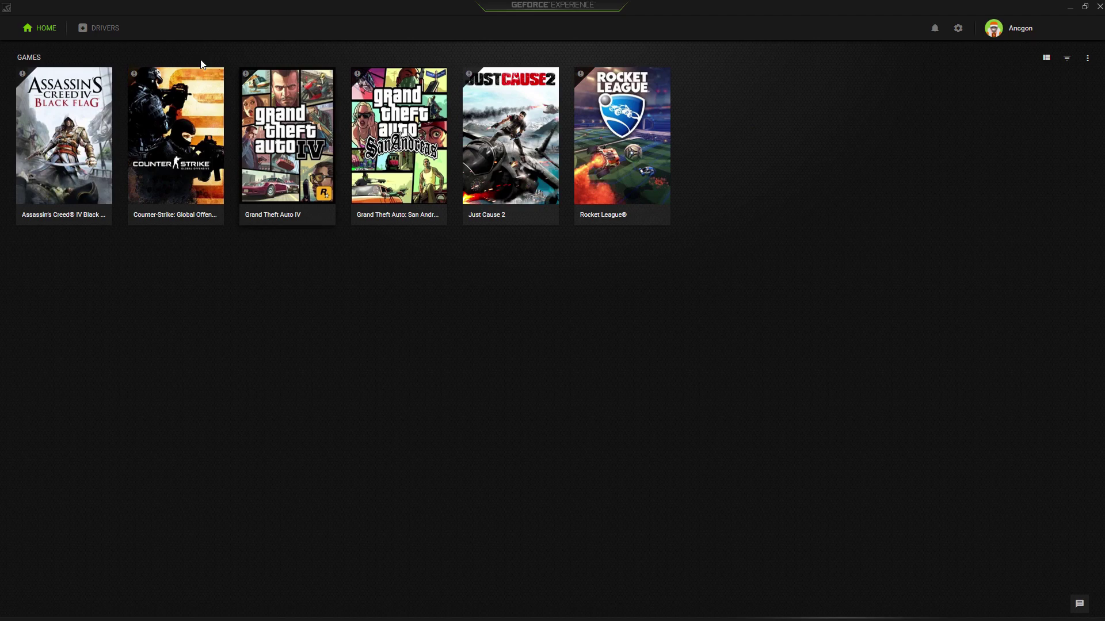
Step: Check for driver updates, confirming 388.71 Game Ready is the latest, then close GeForce Experience
{"action": "left_click", "coordinate": [102, 29]}
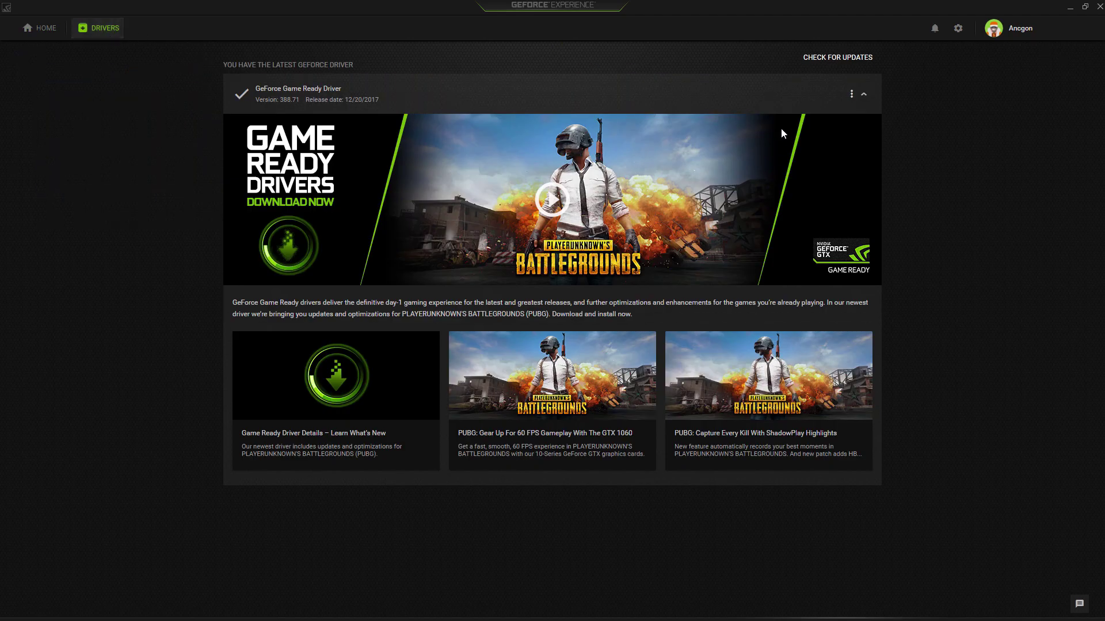
{"action": "left_click", "coordinate": [815, 64]}
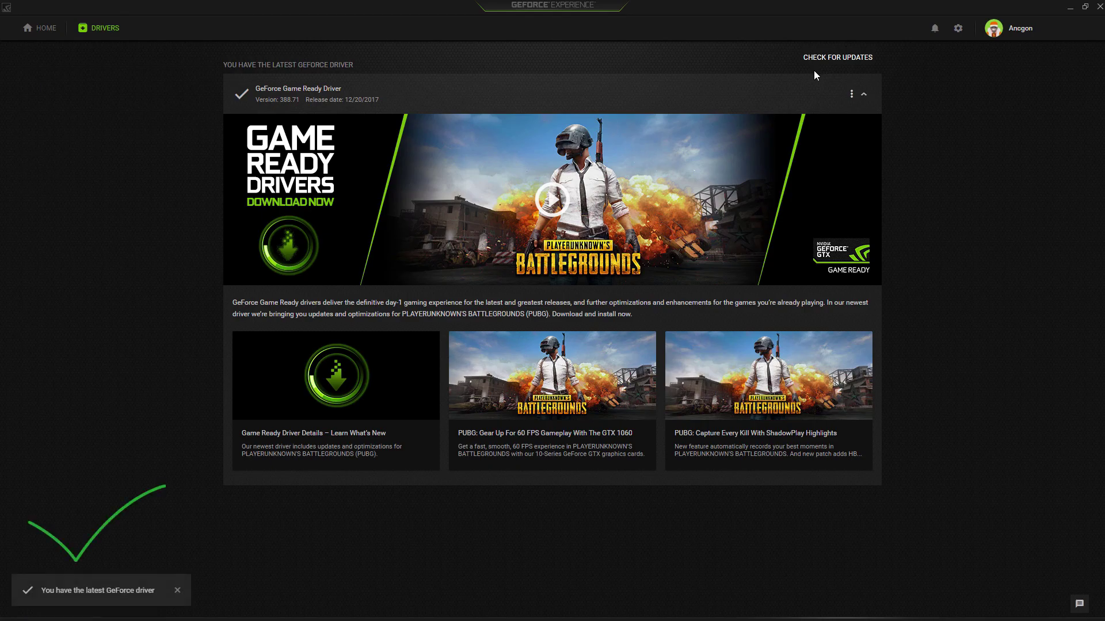
{"action": "left_click", "coordinate": [1099, 6]}
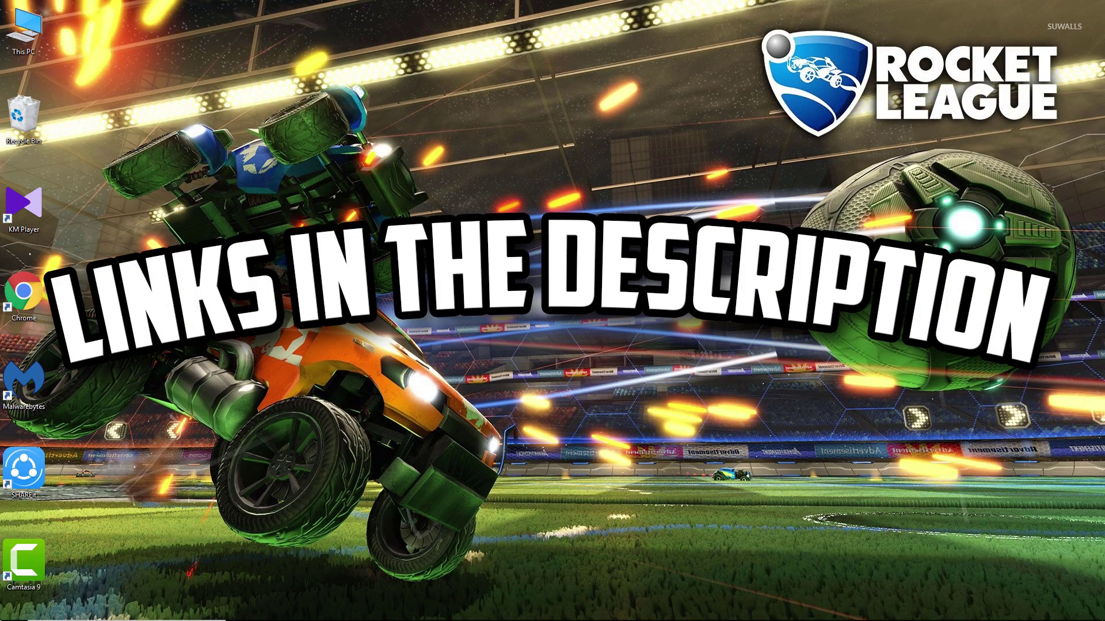
Step: Launch CCleaner, start the Cleaner analysis of junk files, then close the window
{"action": "left_click", "coordinate": [14, 610]}
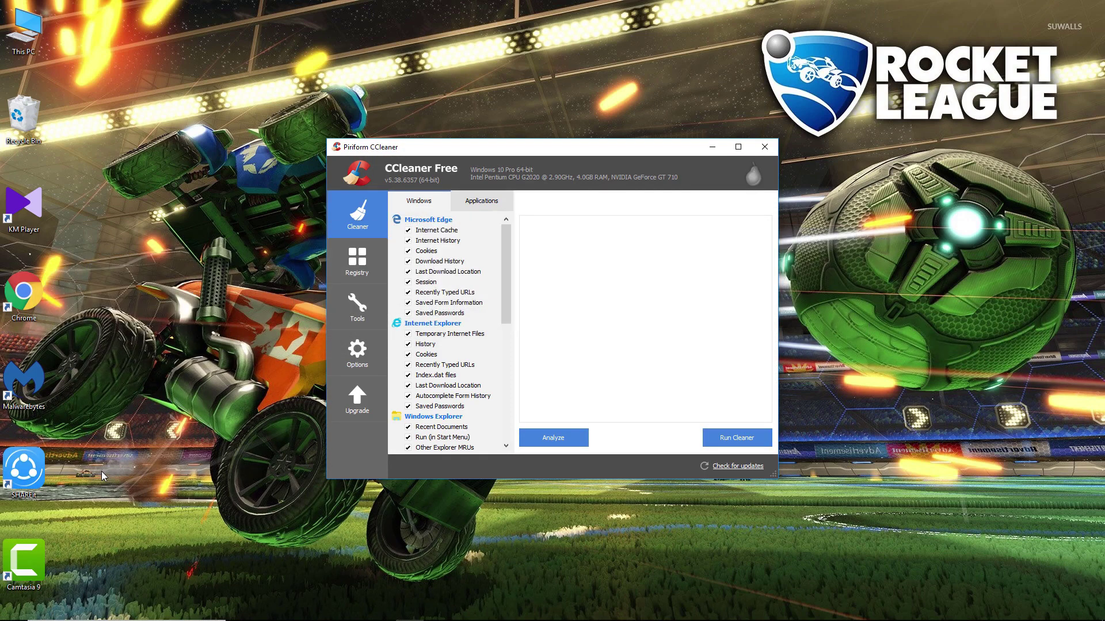
{"action": "key", "text": "Return"}
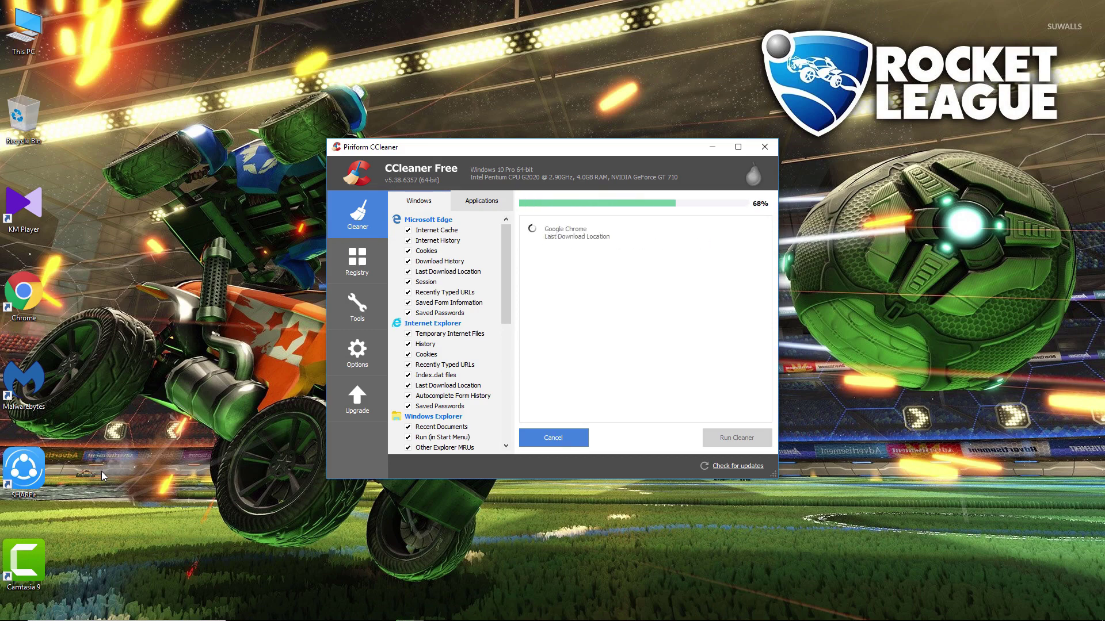
{"action": "left_click", "coordinate": [764, 147]}
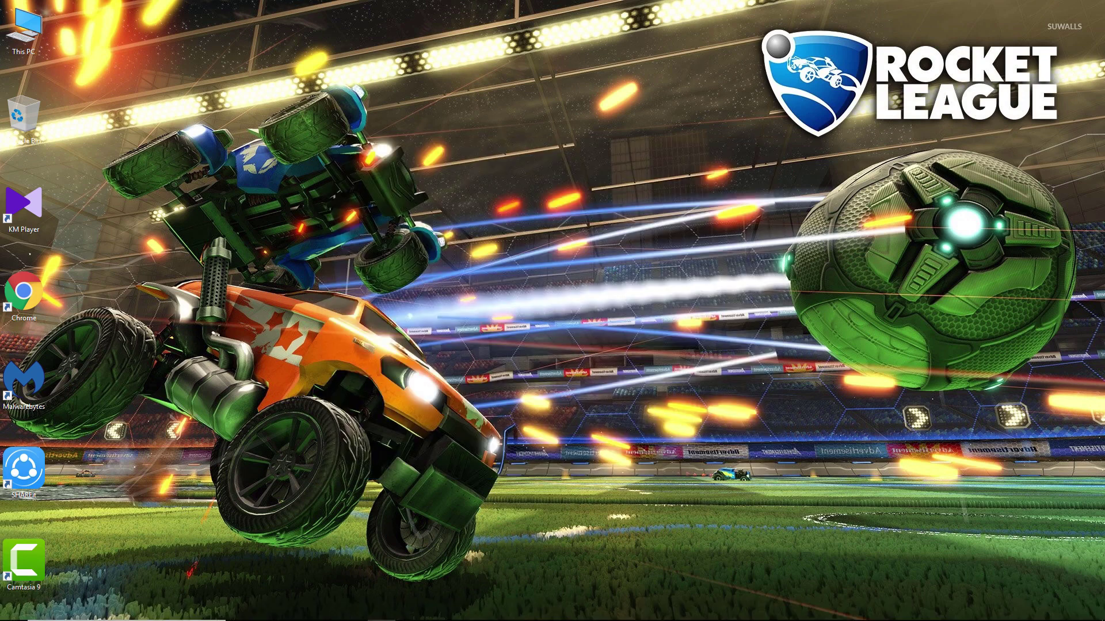
Step: Launch OC Guru II and confirm the manual fan curve runs at 100% from 40 °C
{"action": "left_click", "coordinate": [14, 610]}
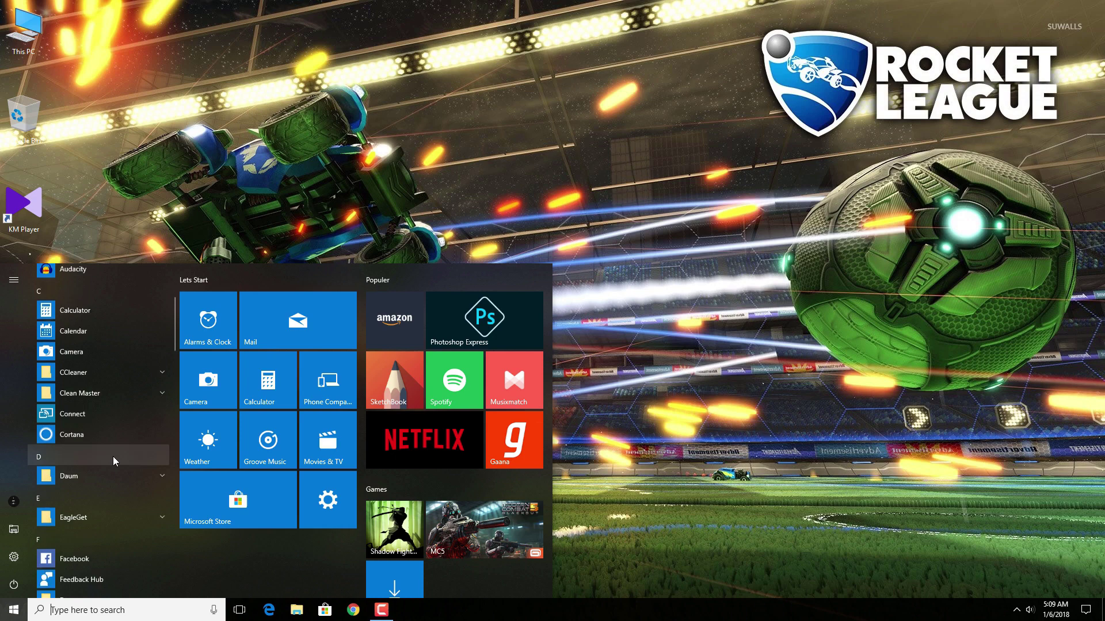
{"action": "scroll", "coordinate": [113, 456], "scroll_direction": "down", "scroll_amount": 3}
{"action": "left_click", "coordinate": [106, 528]}
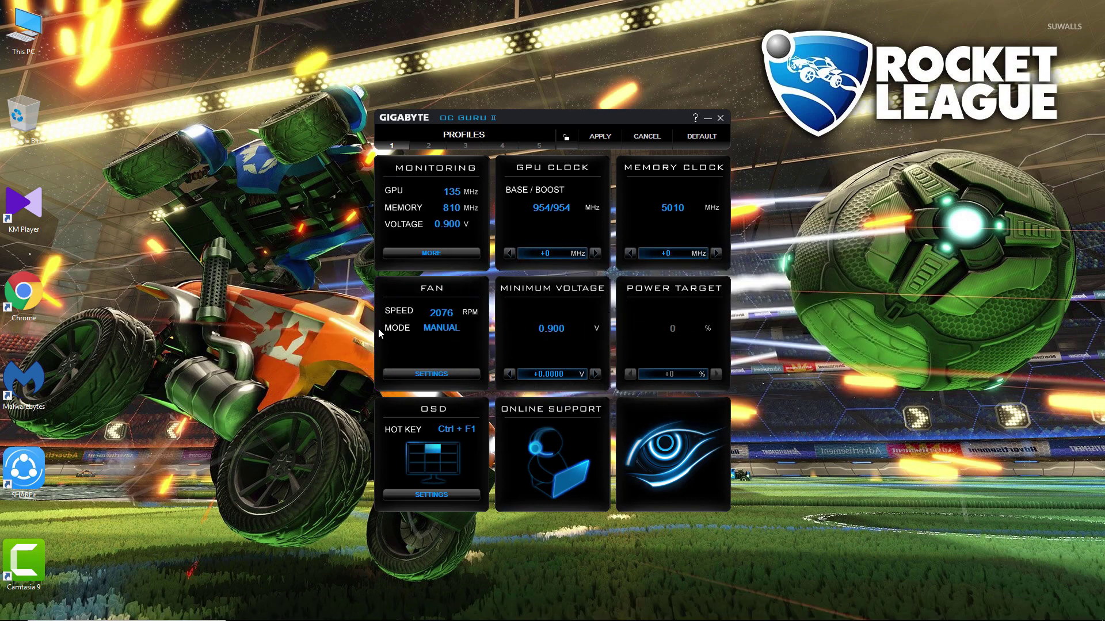
{"action": "left_click", "coordinate": [424, 373]}
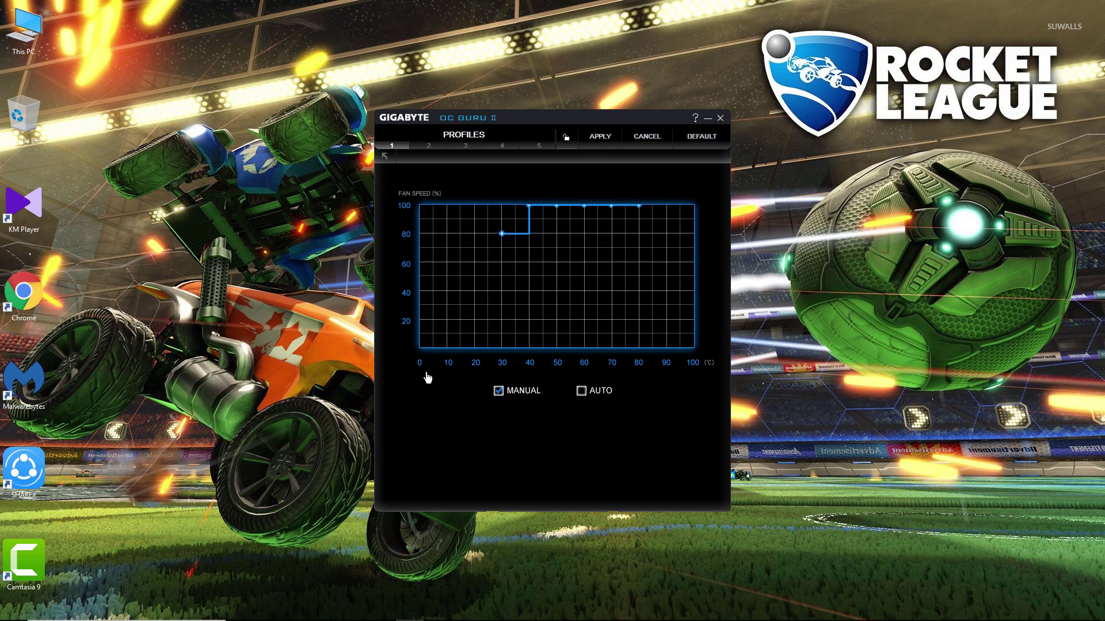
{"action": "left_click", "coordinate": [426, 378]}
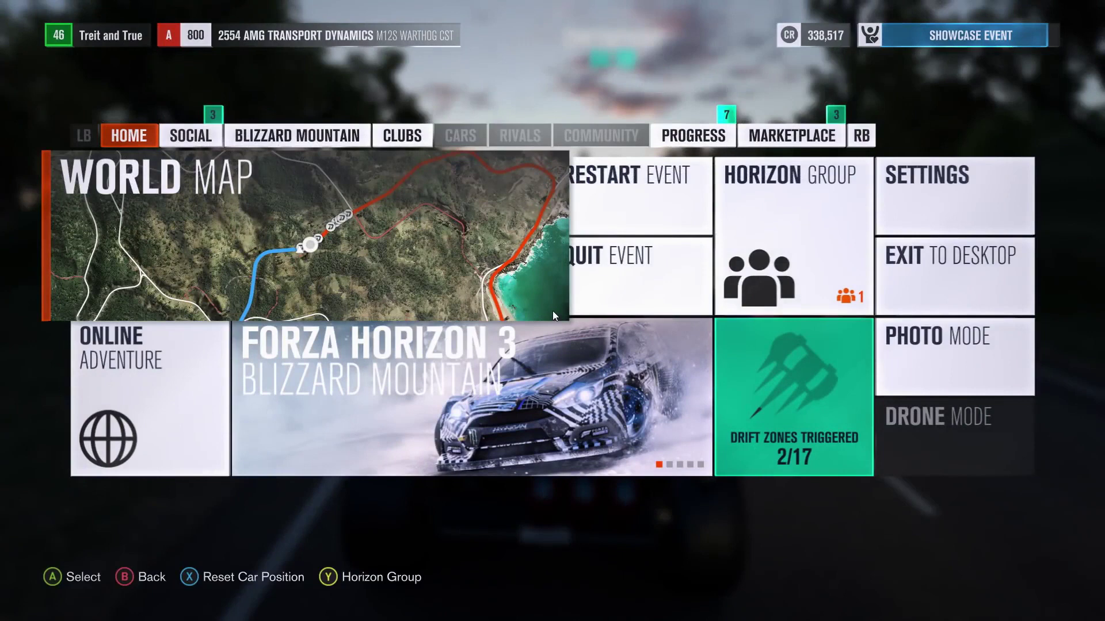
Step: Show the Xbox Game Bar over Forza Horizon 3 and confirm Game Mode is enabled in its settings
{"action": "key", "text": "super+g"}
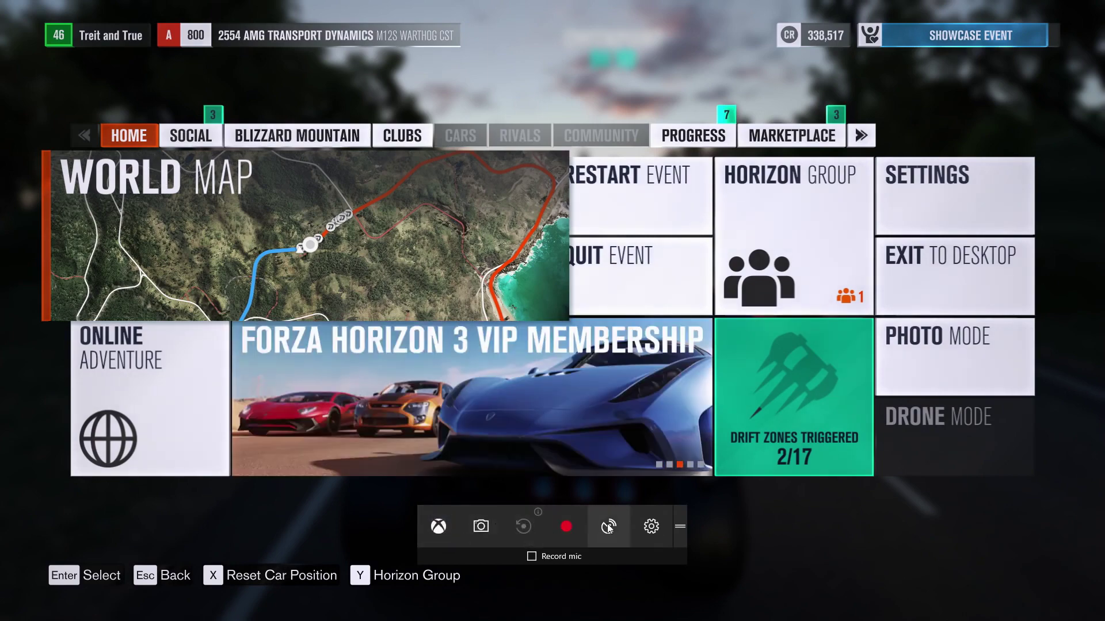
{"action": "left_click", "coordinate": [650, 525]}
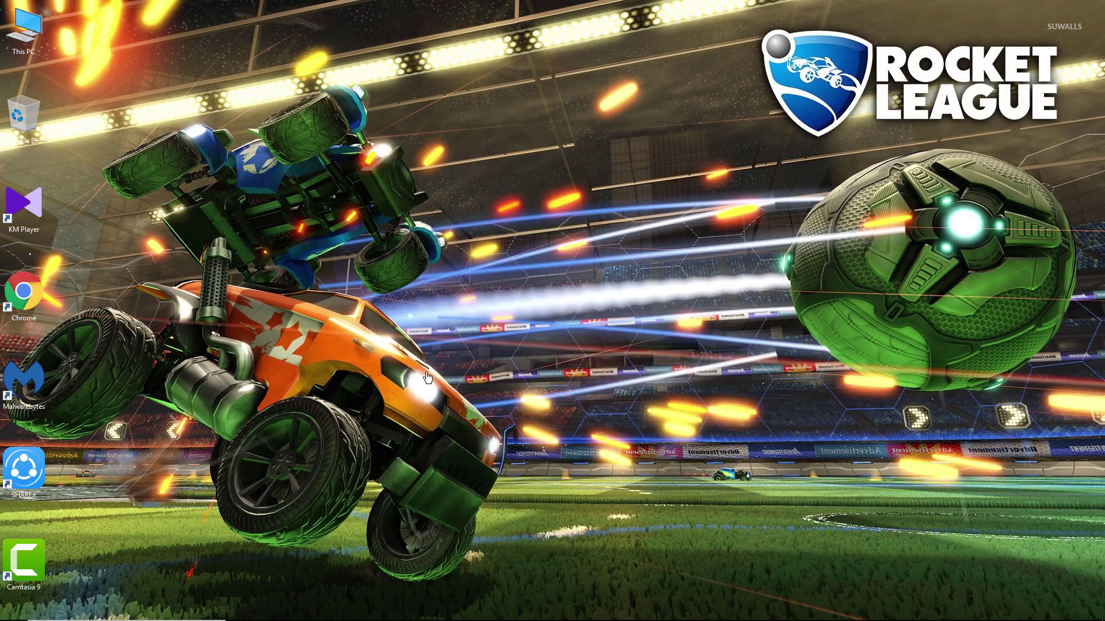
Step: Scroll the Razer Cortex Boost page through the Optimize, Auto-Boost and FPS counter sections
{"action": "left_click", "coordinate": [354, 610]}
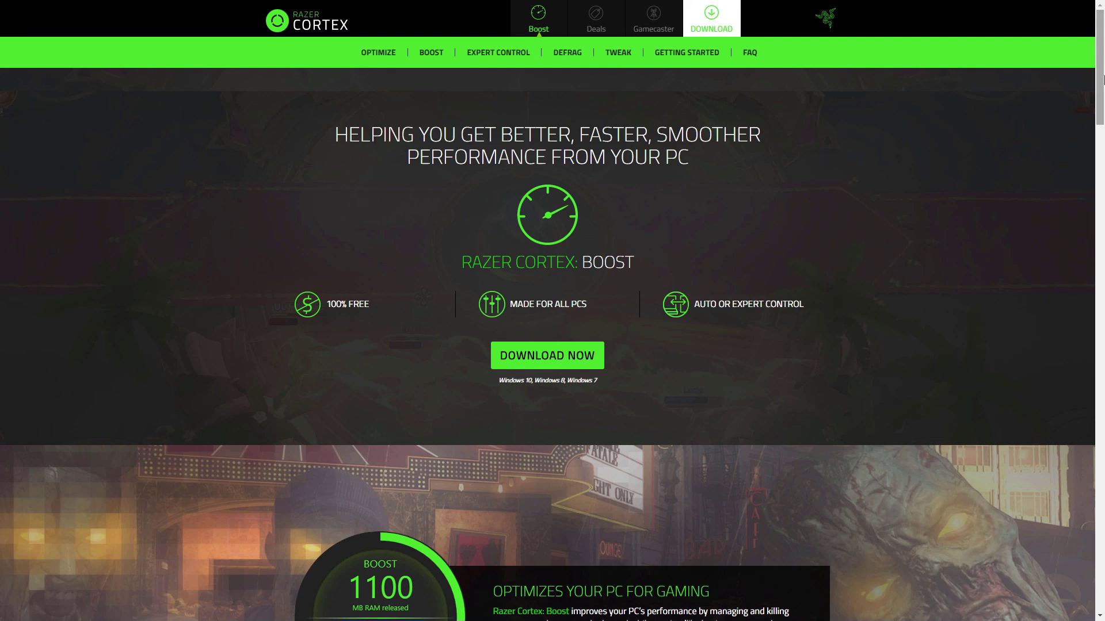
{"action": "left_click_drag", "start_coordinate": [1101, 79], "coordinate": [1102, 143]}
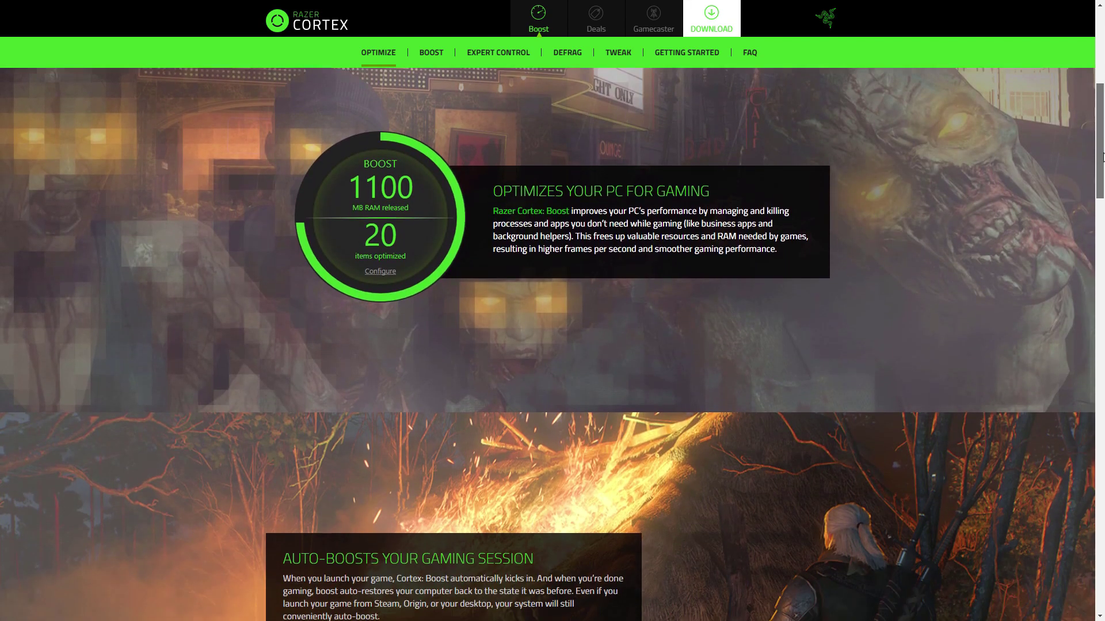
{"action": "left_click_drag", "start_coordinate": [1102, 144], "coordinate": [1103, 466]}
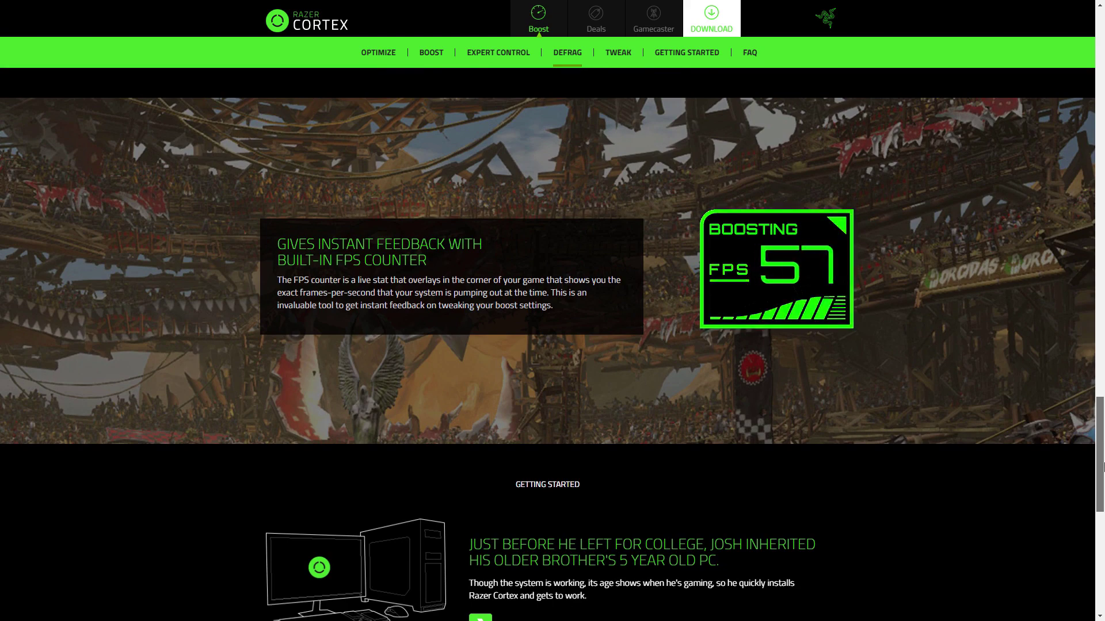
{"action": "mouse_move", "coordinate": [1103, 466]}
{"action": "left_mouse_down"}
{"action": "mouse_move", "coordinate": [1103, 547]}
{"action": "mouse_move", "coordinate": [1102, 70]}
{"action": "left_mouse_up"}
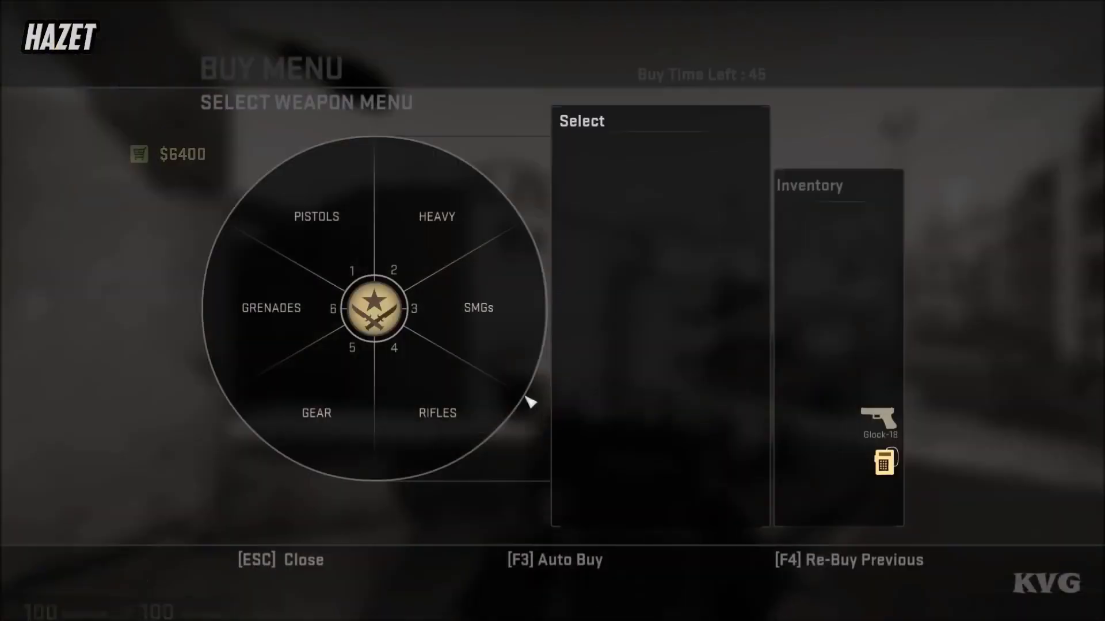
Step: Buy an SG 553 from the Rifles buy menu and return to the round
{"action": "left_click", "coordinate": [495, 417]}
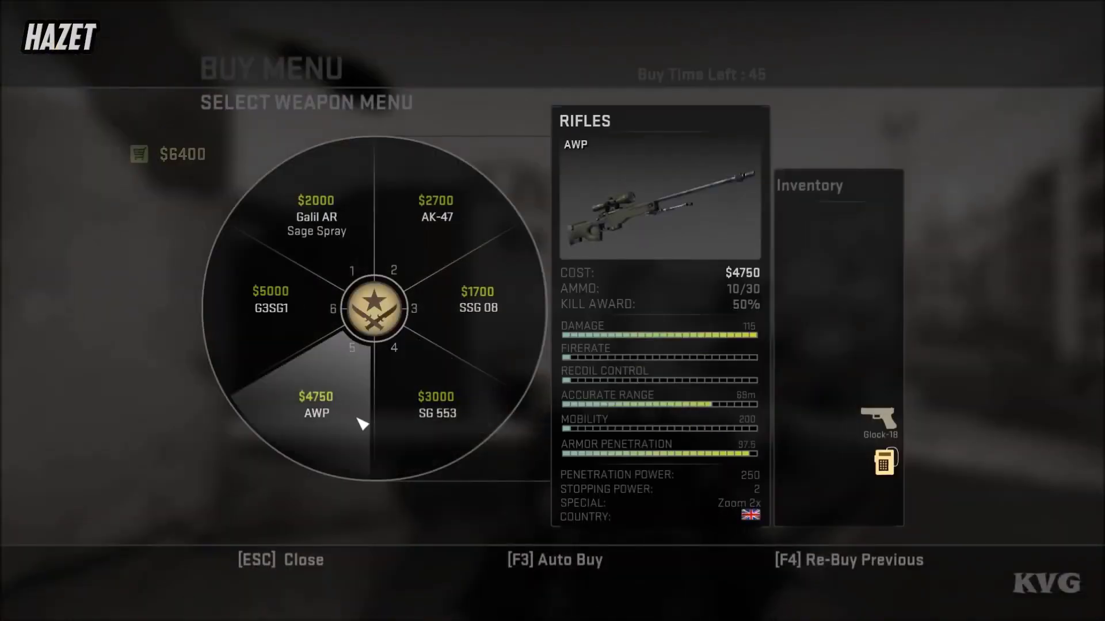
{"action": "left_click", "coordinate": [437, 425]}
{"action": "key", "text": "Escape"}
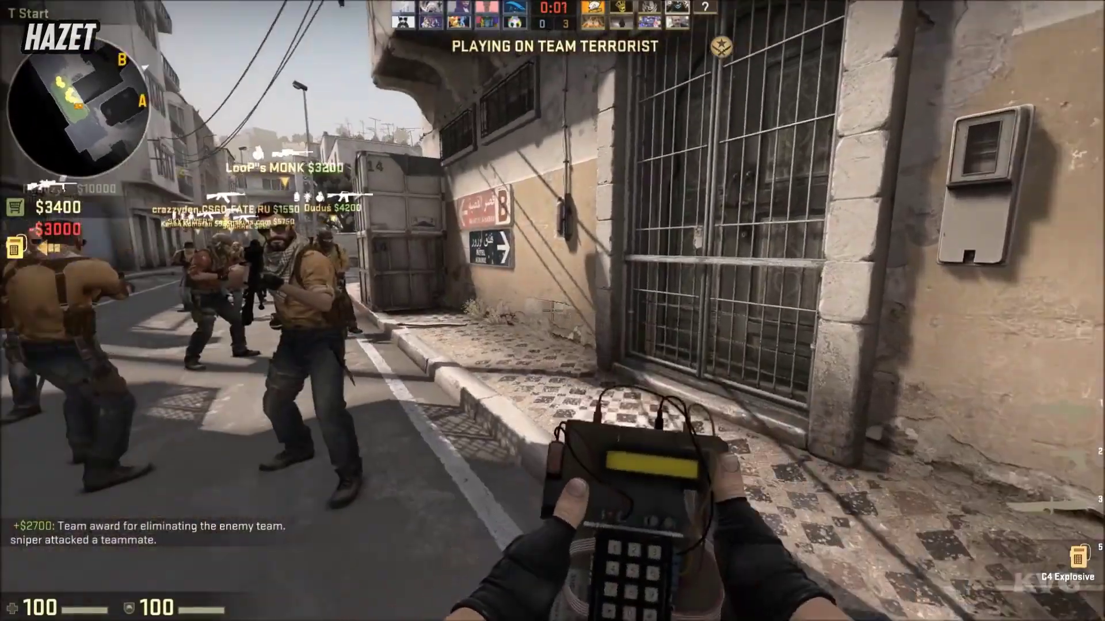
{"action": "key", "text": "3"}
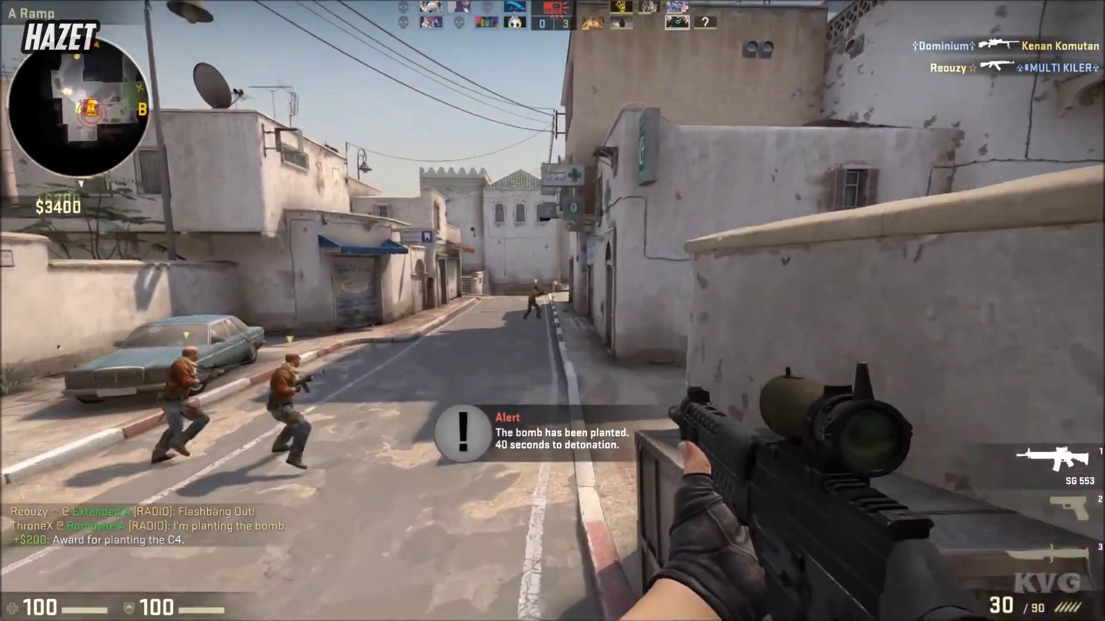
Step: Scope in with the SG 553 and shoot enemies through the arch, reloading after each kill
{"action": "right_click", "coordinate": [552, 311]}
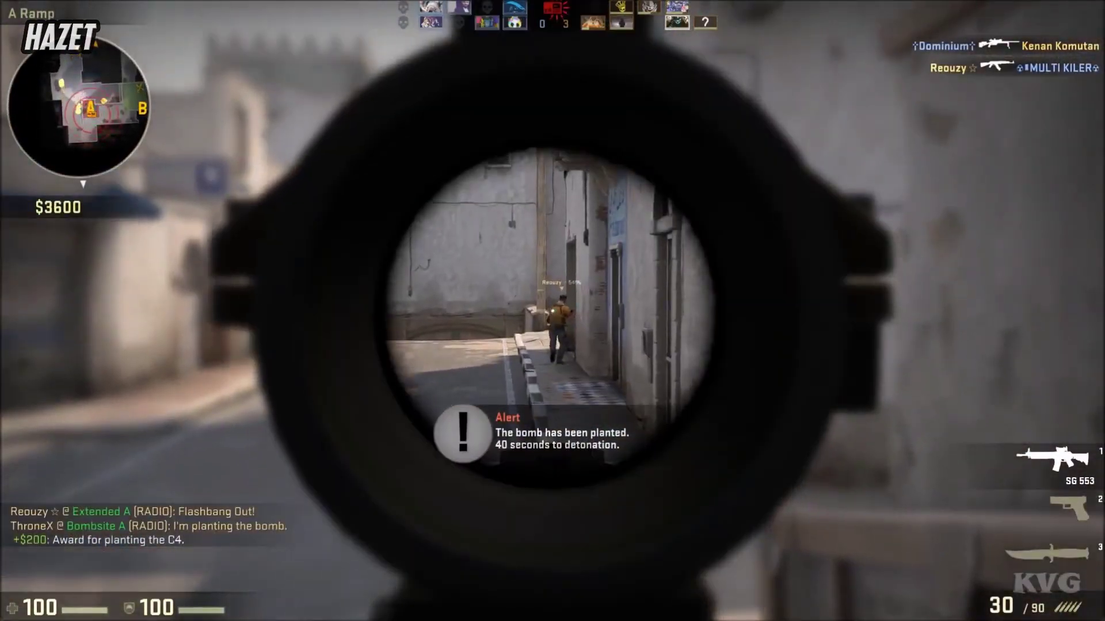
{"action": "right_click", "coordinate": [552, 311]}
{"action": "right_click", "coordinate": [552, 311]}
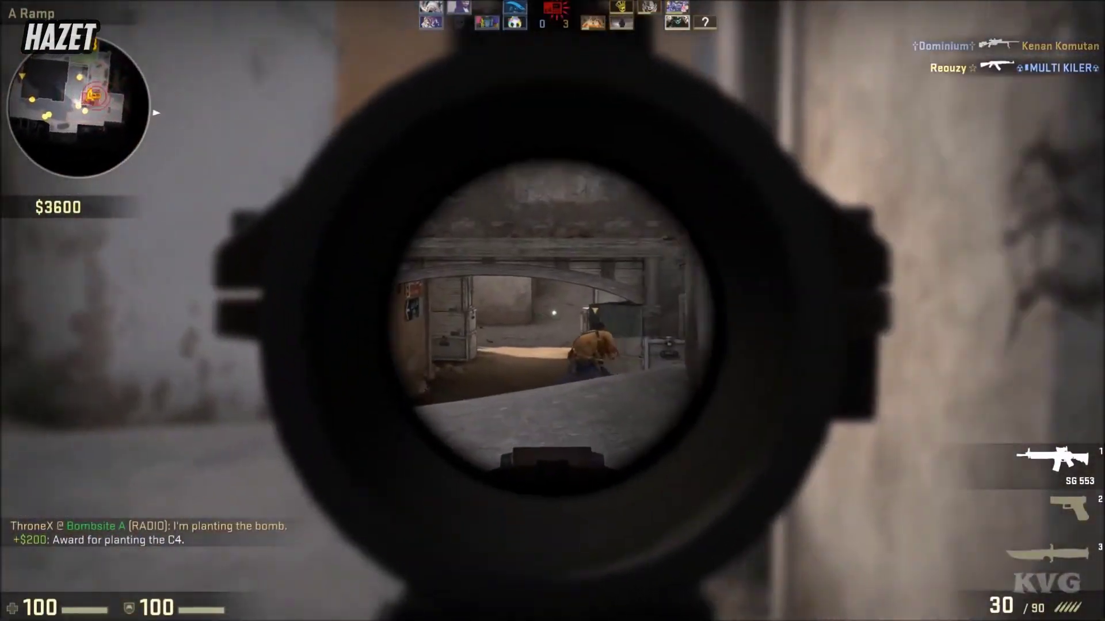
{"action": "right_click", "coordinate": [552, 310]}
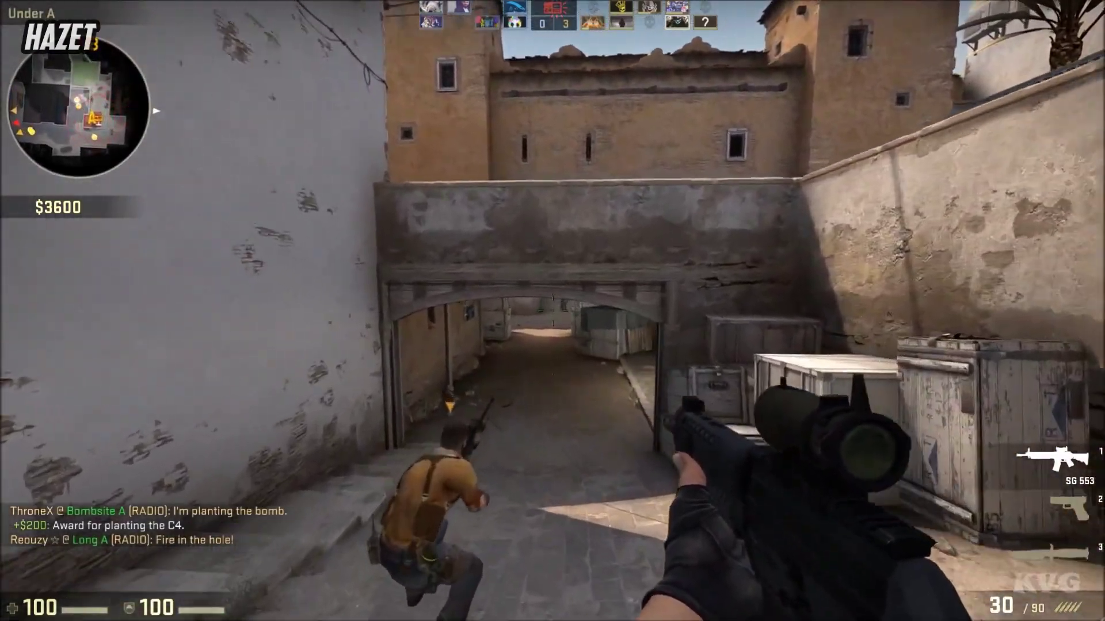
{"action": "right_click", "coordinate": [553, 311]}
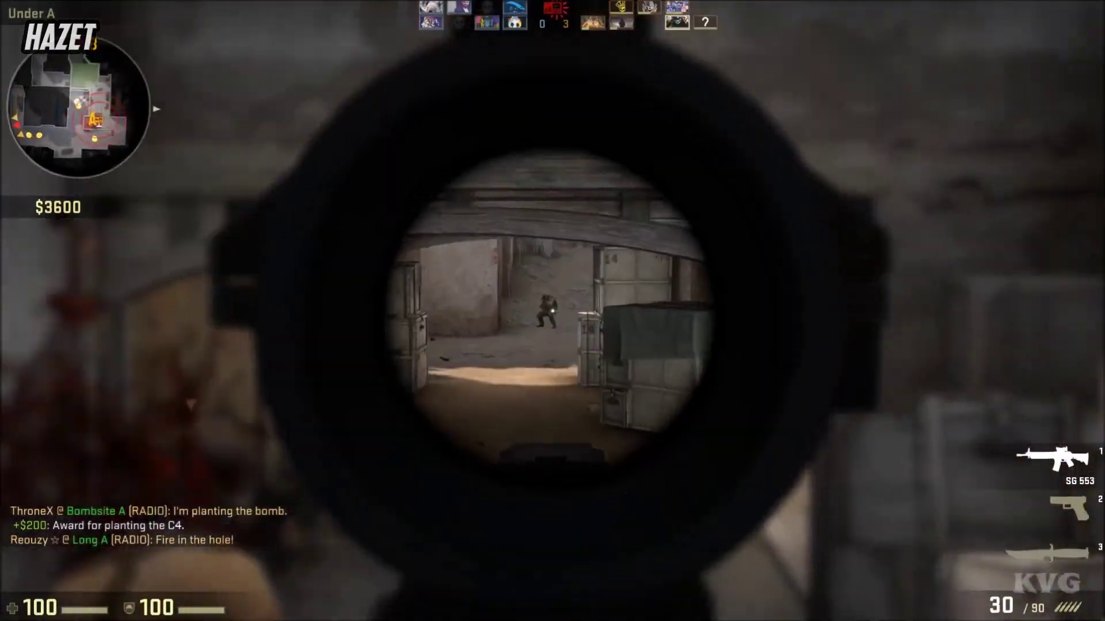
{"action": "left_click", "coordinate": [552, 310]}
{"action": "key", "text": "r"}
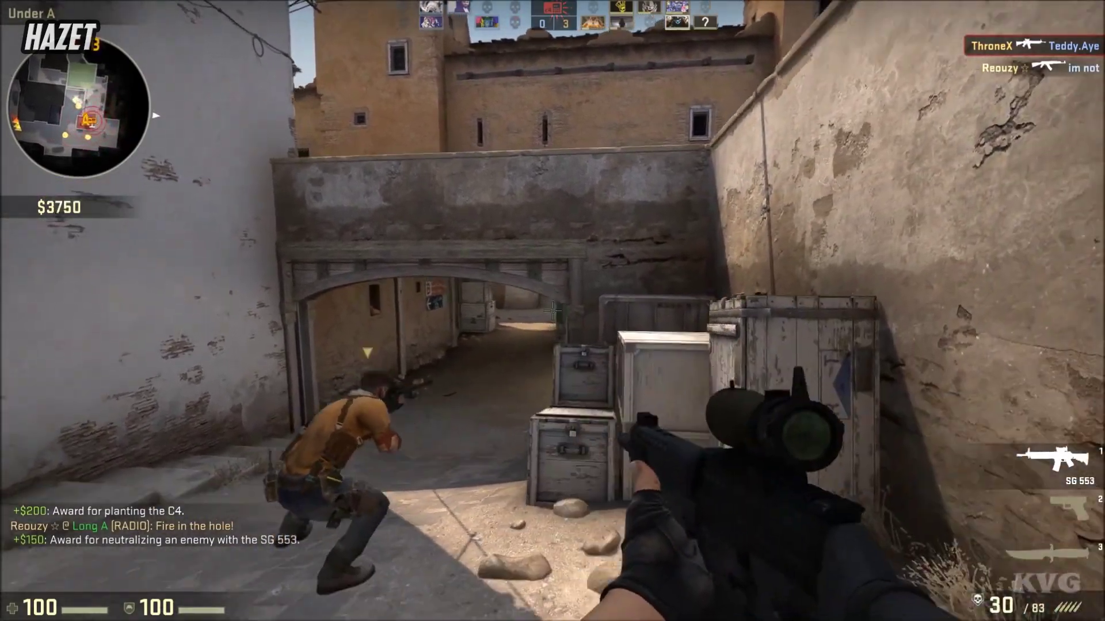
{"action": "right_click", "coordinate": [552, 311]}
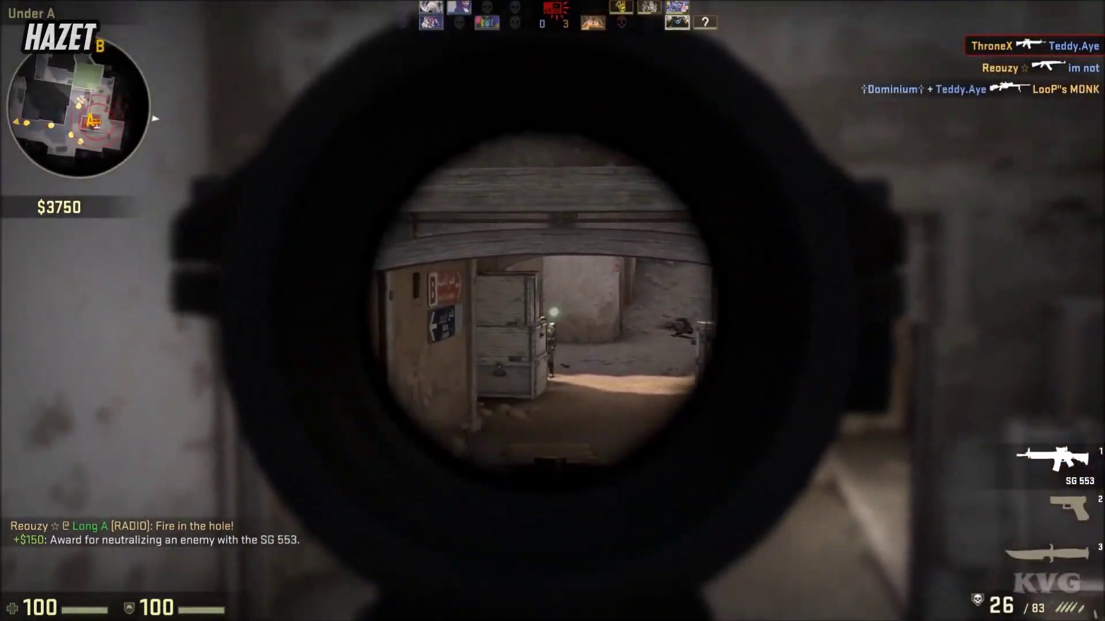
{"action": "left_click", "coordinate": [553, 311]}
{"action": "key", "text": "r"}
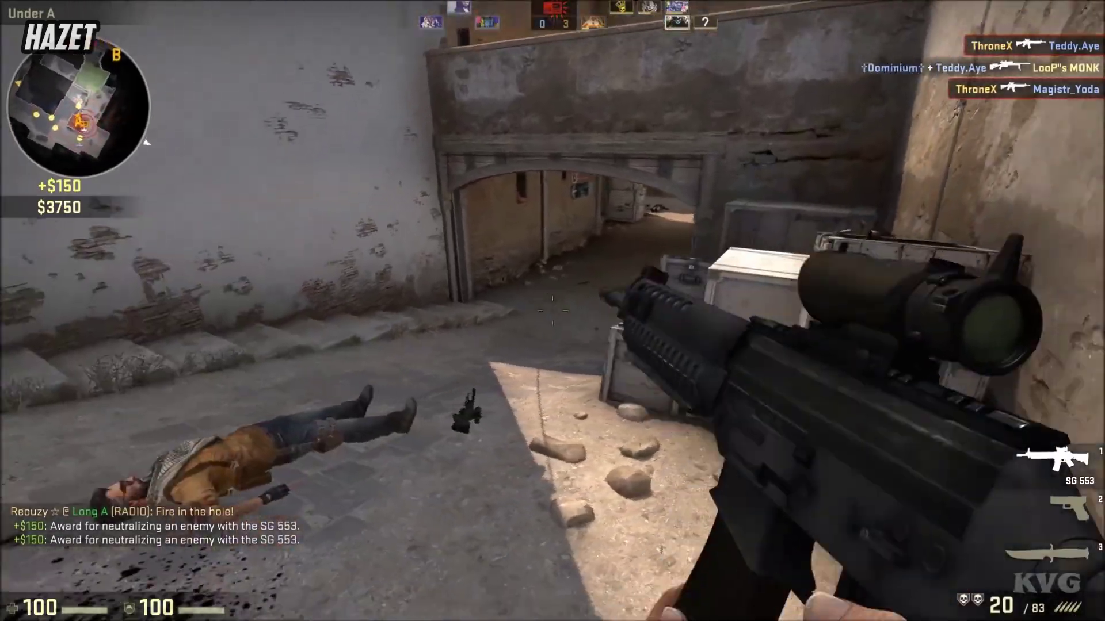